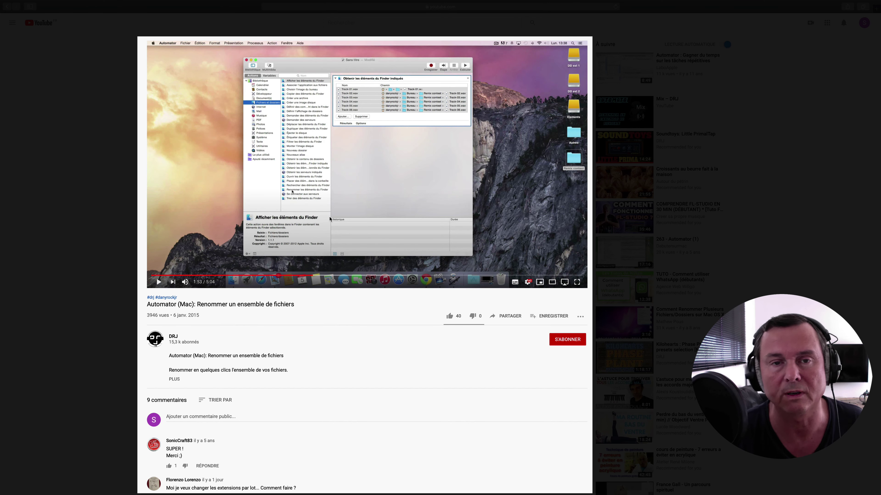
scroll(379, 187, "up", 5)
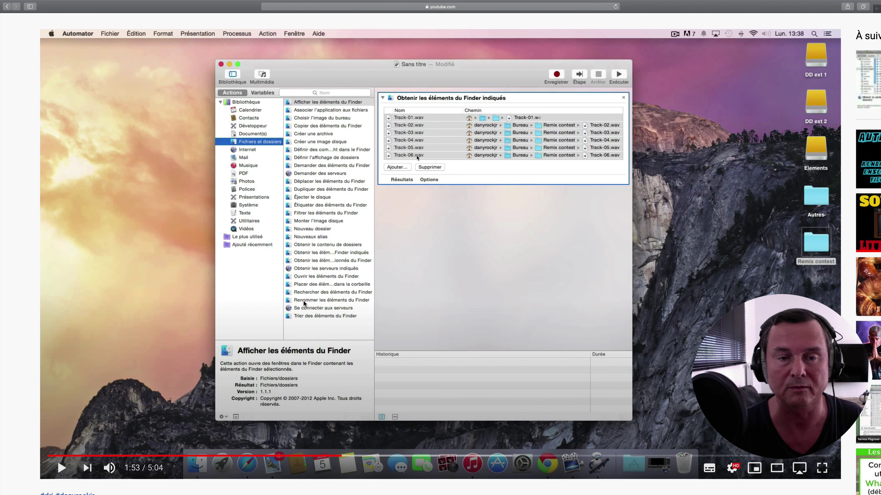
scroll(423, 152, "down", 5)
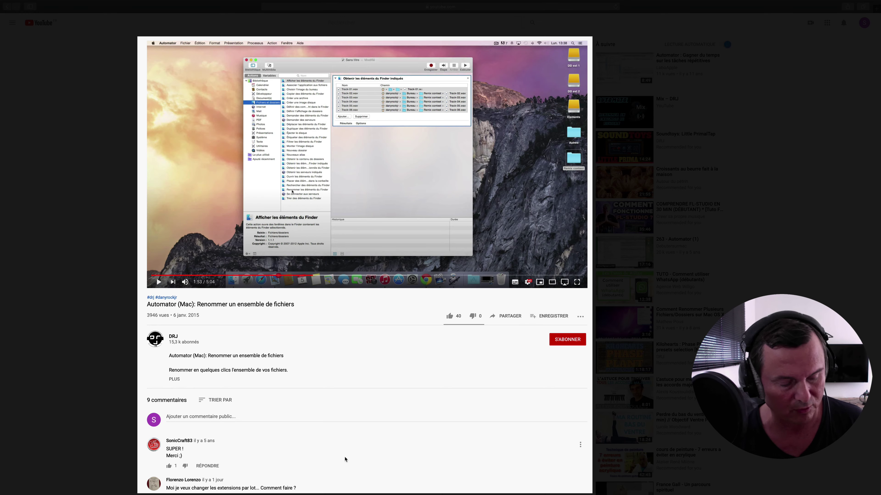
- Open the Samples Wav folder on the desktop in Finder and create a folder named AIF inside it
key("ctrl+Left")
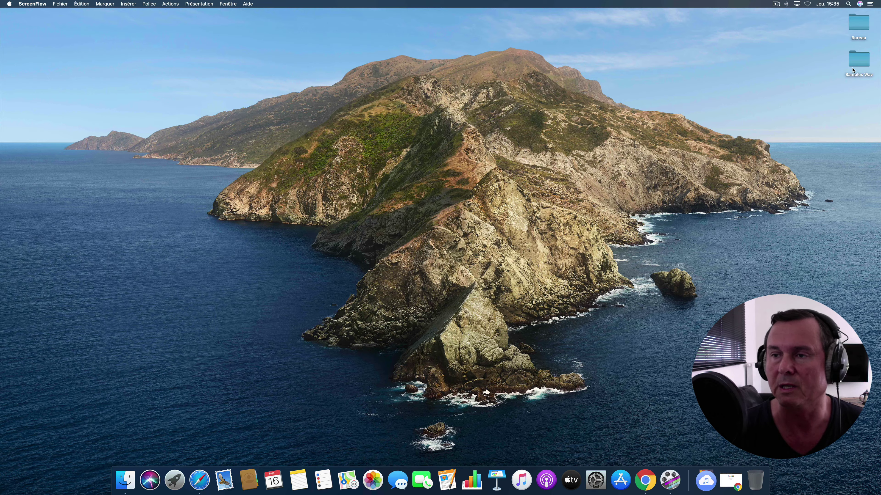
double_click(856, 63)
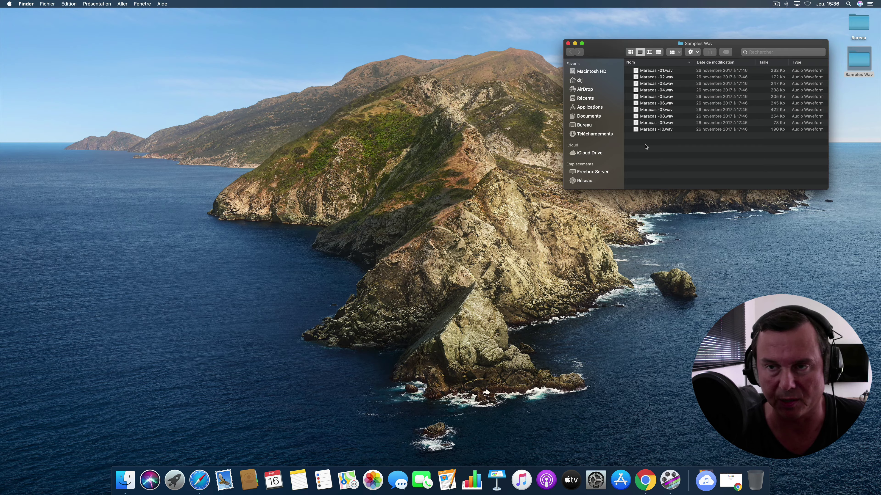
right_click(653, 151)
left_click(661, 156)
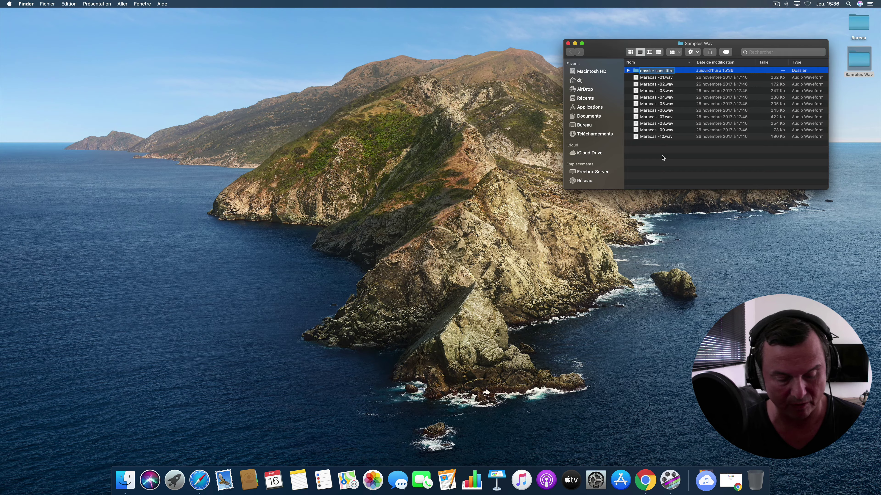
type("AIF")
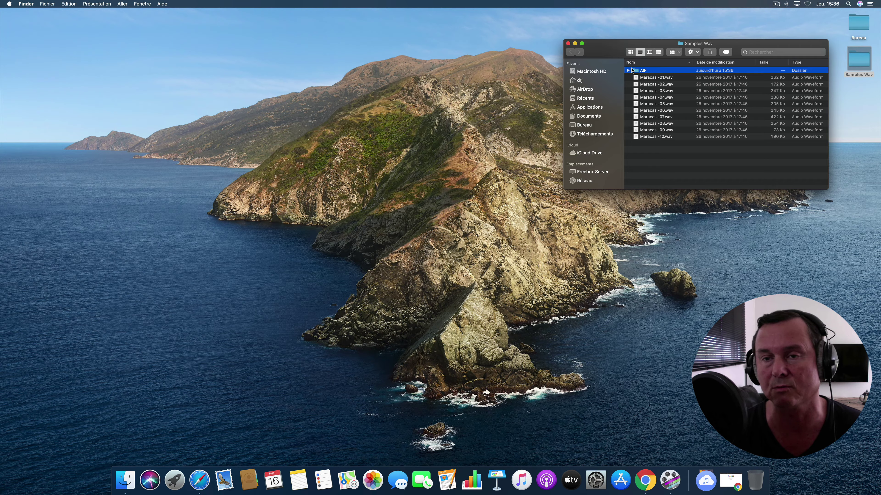
- Launch Automator with a new Processus document and add the files Maracas -01.wav to Maracas -10.wav to the workflow
left_click(706, 483)
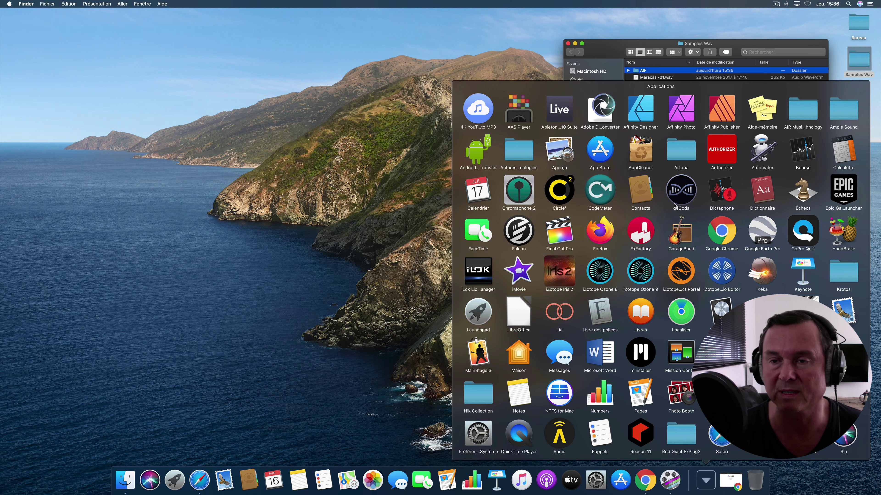
left_click(762, 149)
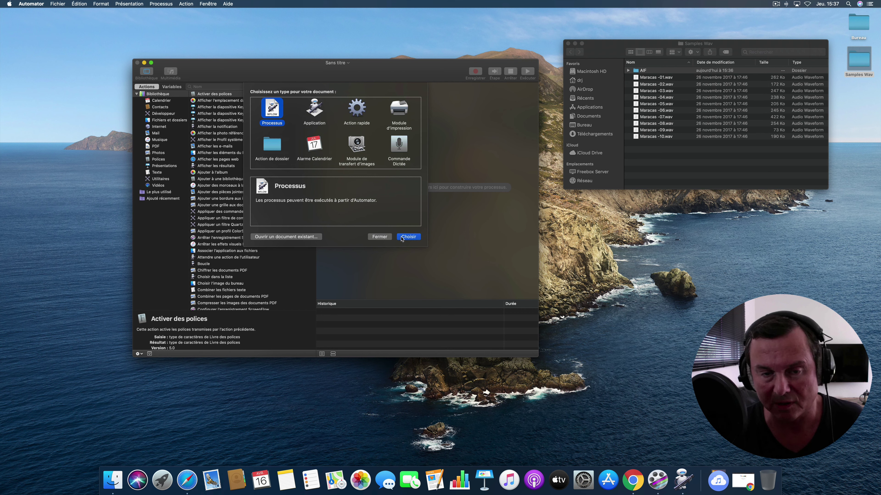
left_click(408, 237)
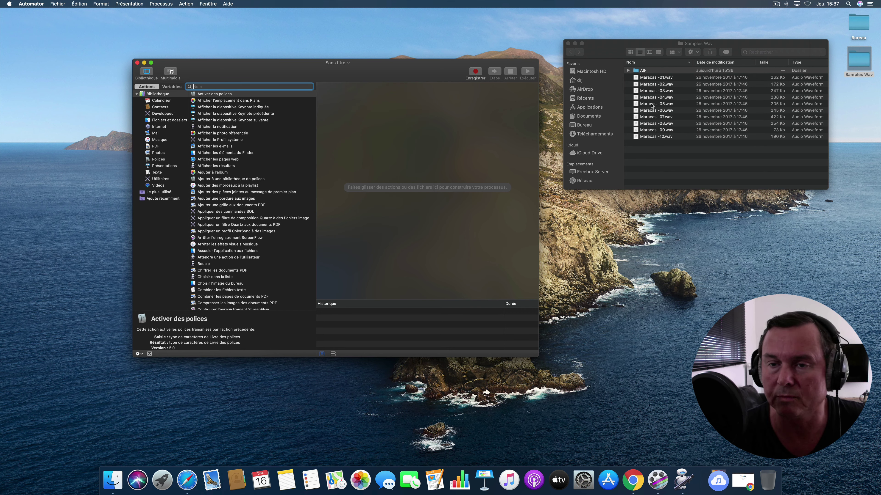
left_click_drag(650, 158, 457, 168)
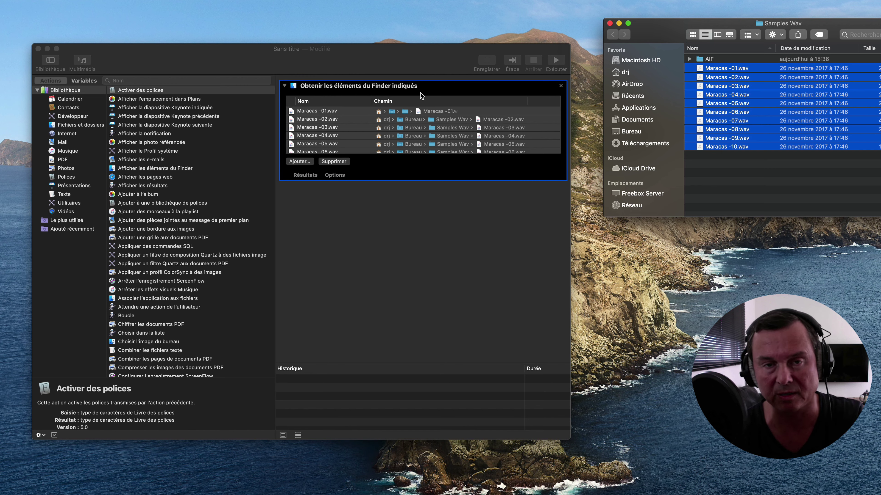
left_click(453, 225)
- Add the Renommer les éléments du Finder action after the file list, including the Copier action that preserves the originals
left_click(69, 125)
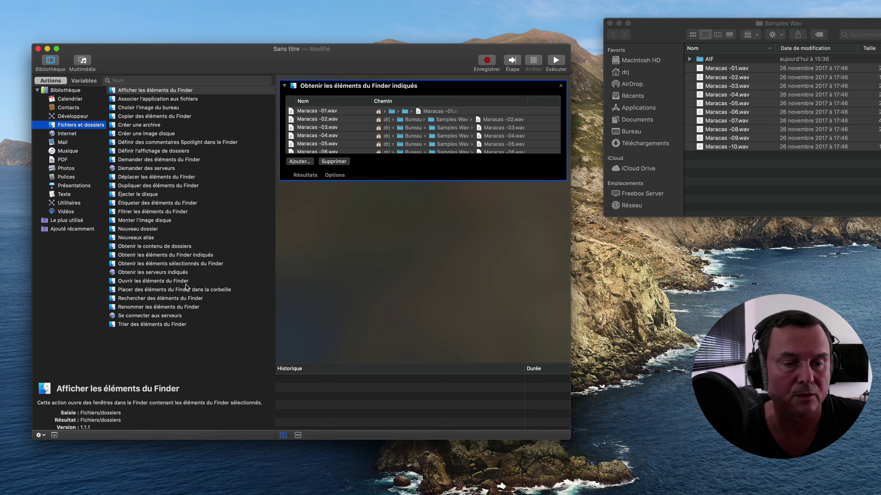
left_click(147, 307)
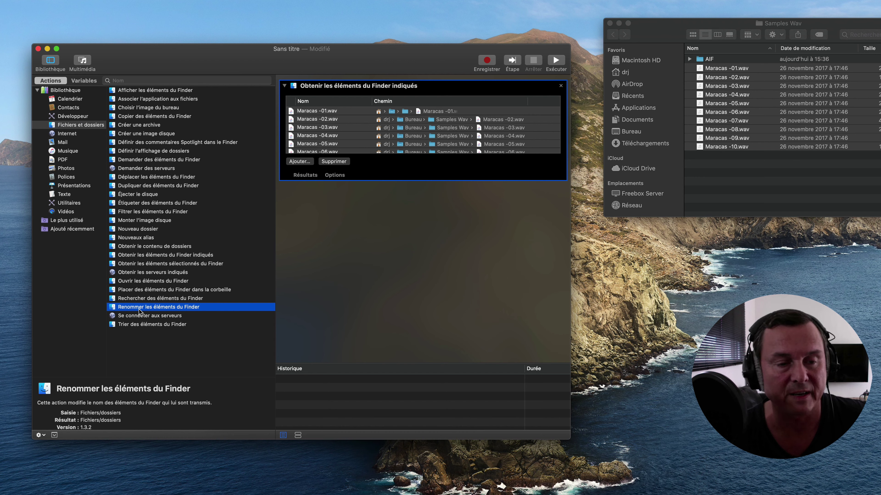
left_click_drag(145, 311, 364, 295)
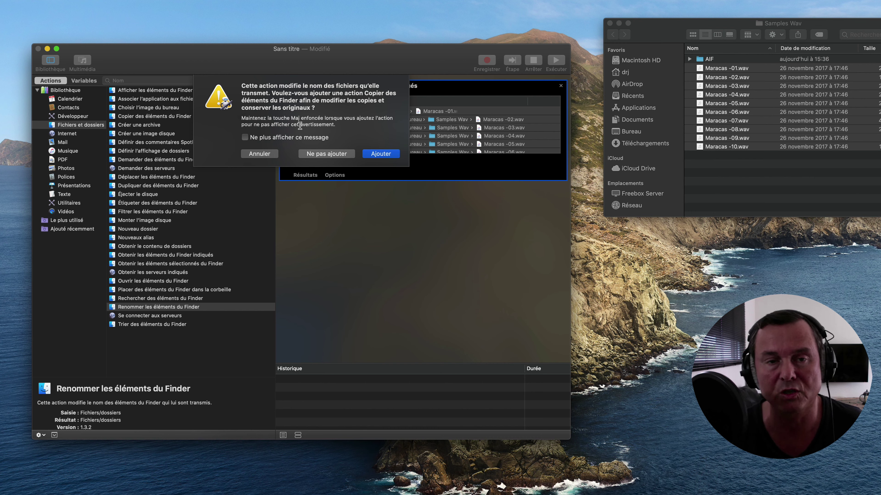
left_click(377, 155)
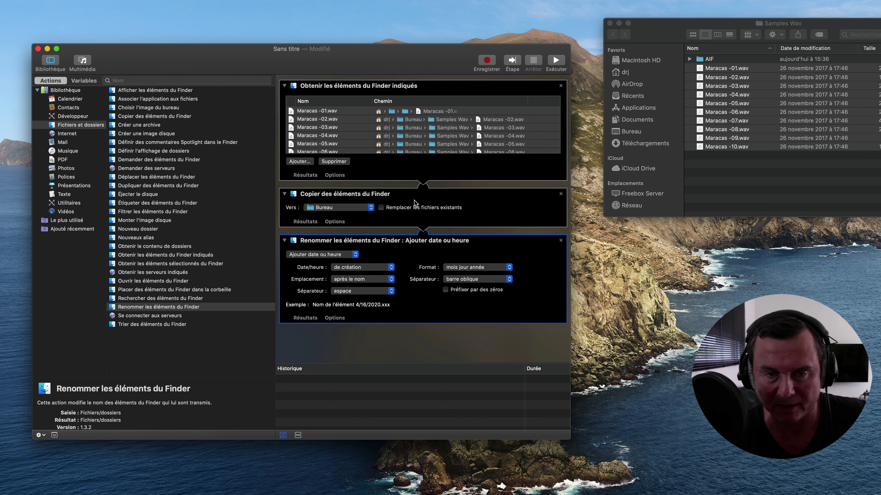
- Set the destination of the Copier des éléments du Finder action to the AIF folder inside Samples Wav
left_click(336, 207)
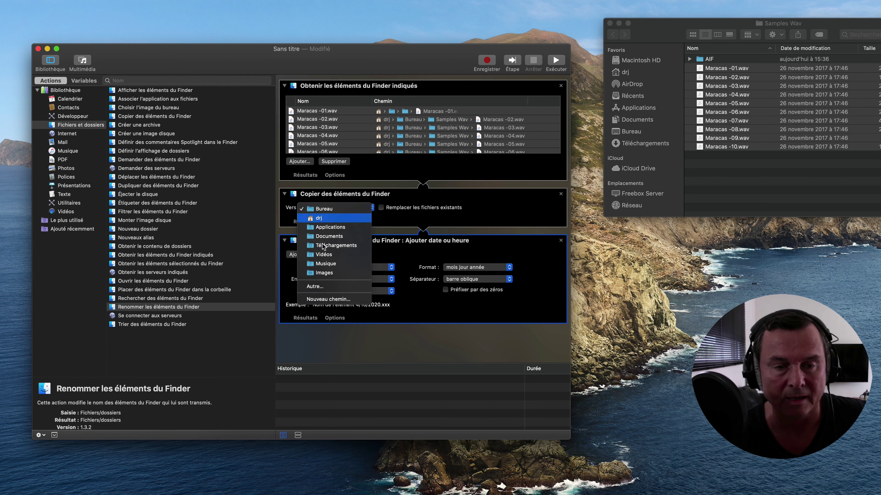
left_click(318, 291)
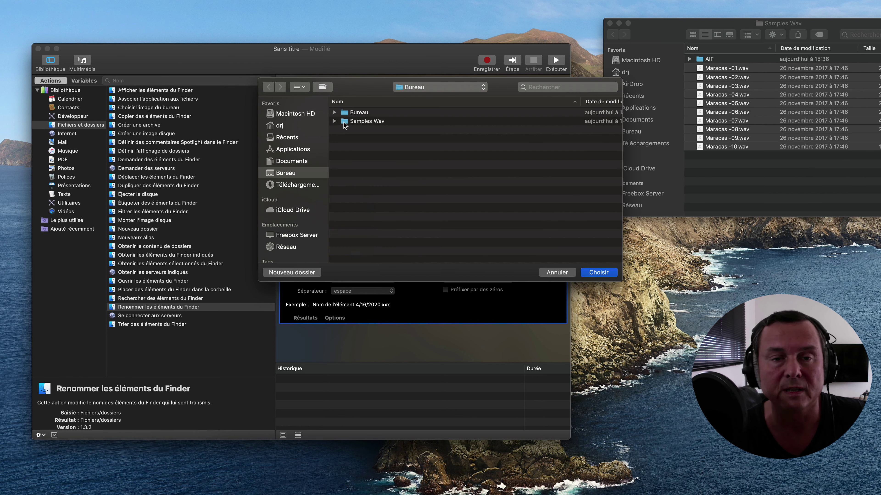
double_click(345, 122)
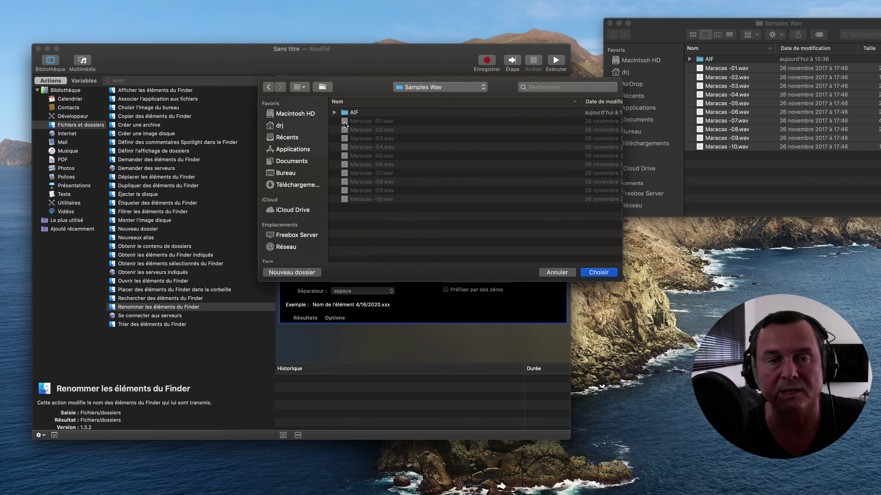
left_click(344, 113)
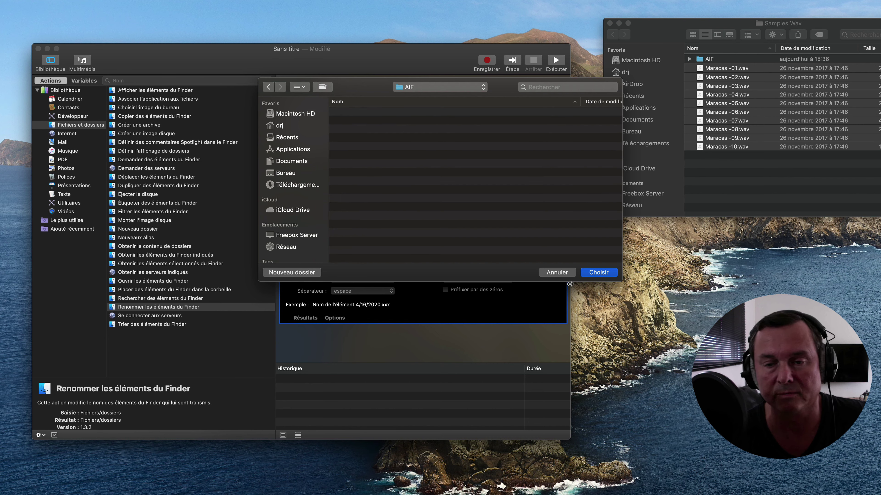
left_click(589, 272)
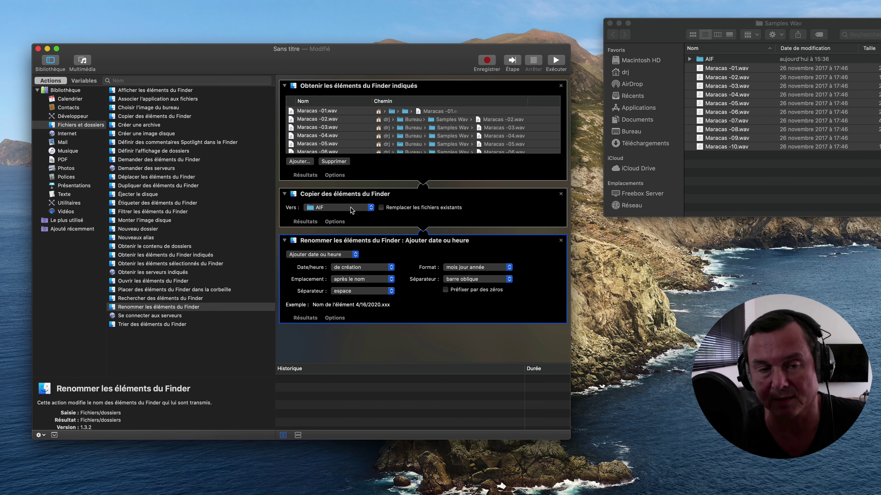
- Configure the rename action to Ajouter du texte, adding ".aif" with the option comme extension
left_click(338, 256)
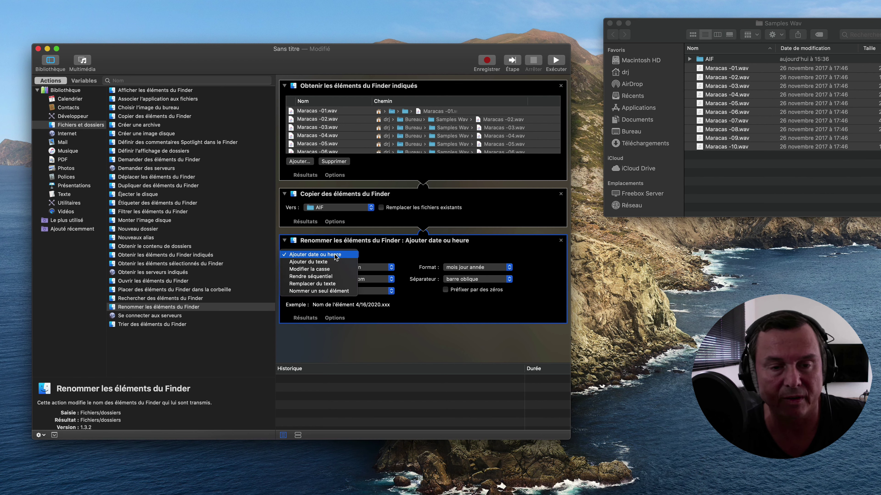
left_click(328, 264)
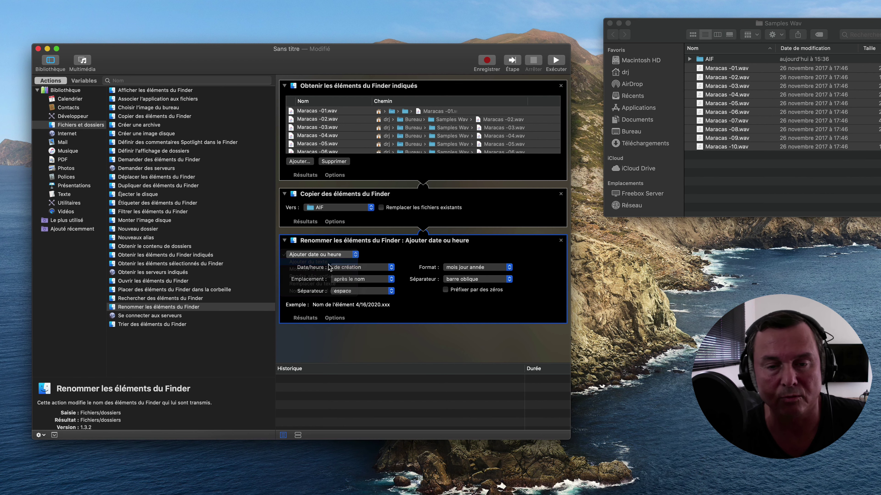
left_click(423, 271)
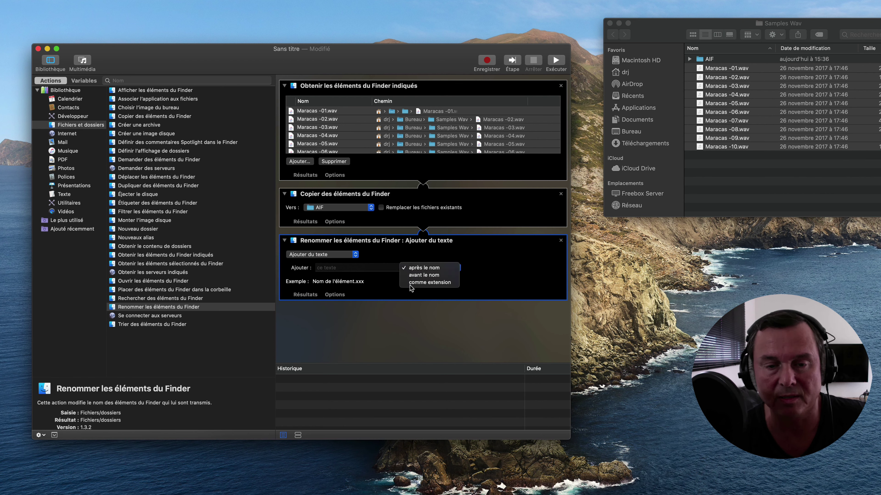
left_click(427, 283)
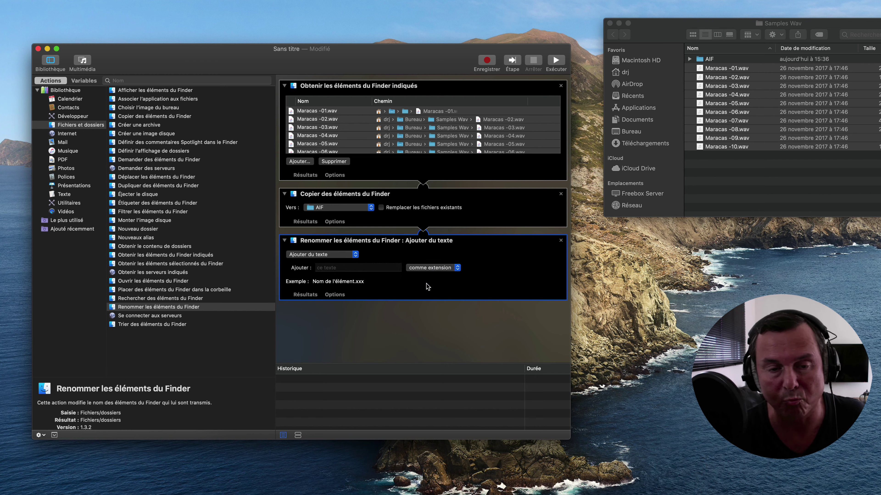
left_click(345, 268)
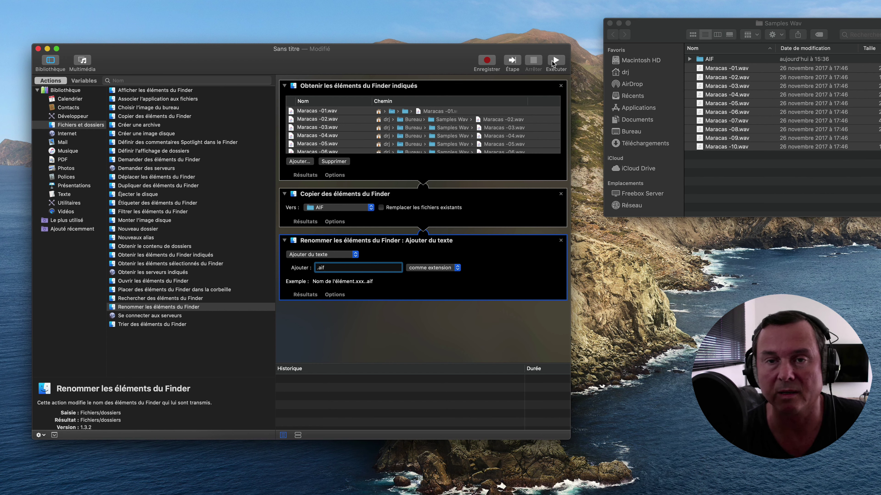
- Run the workflow and expand the AIF folder in Finder to check the names of the copied files
left_click(555, 61)
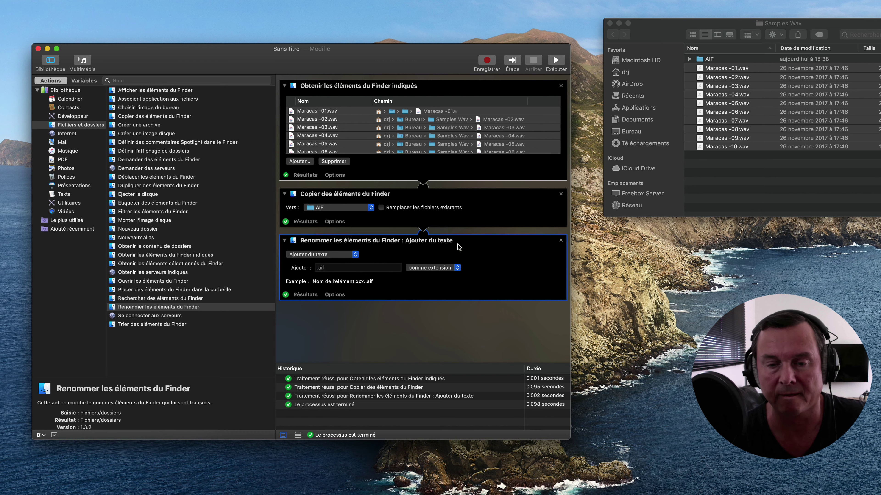
left_click(689, 62)
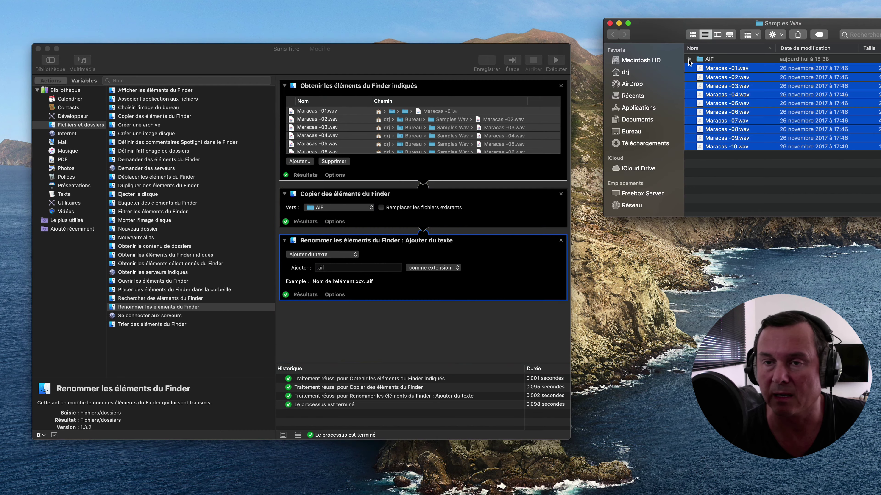
left_click(689, 60)
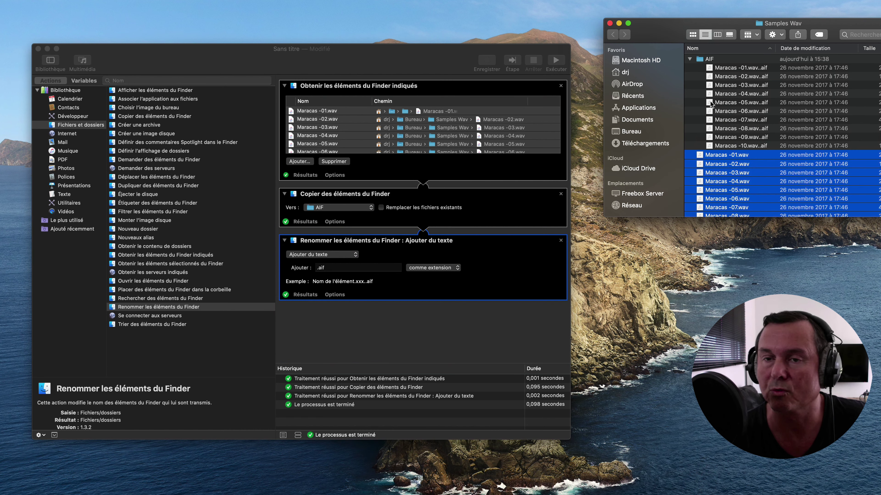
scroll(733, 145, "down", 1)
left_click(722, 131)
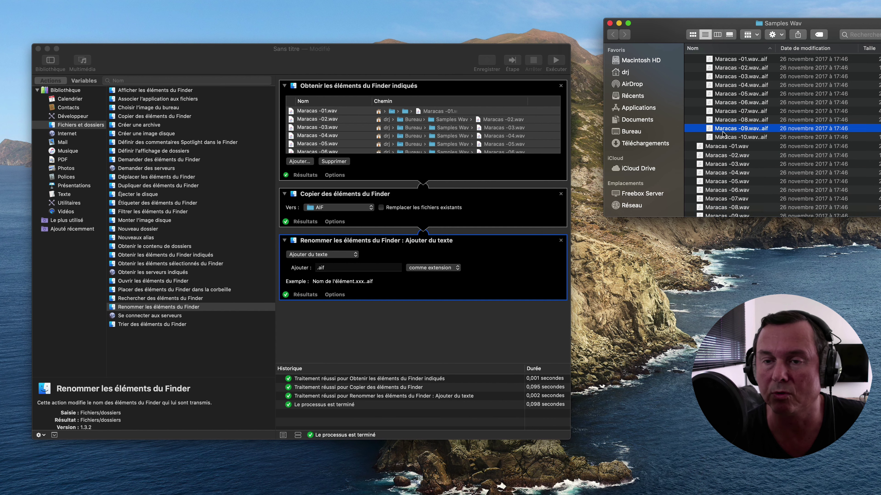
- Preview the audio of the original Maracas -01.wav and of its renamed copy in the AIF folder
left_click(721, 147)
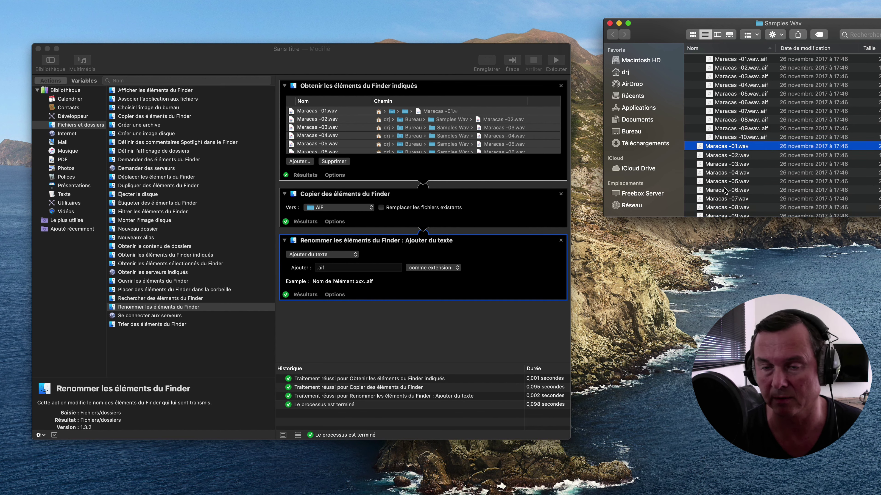
key("space")
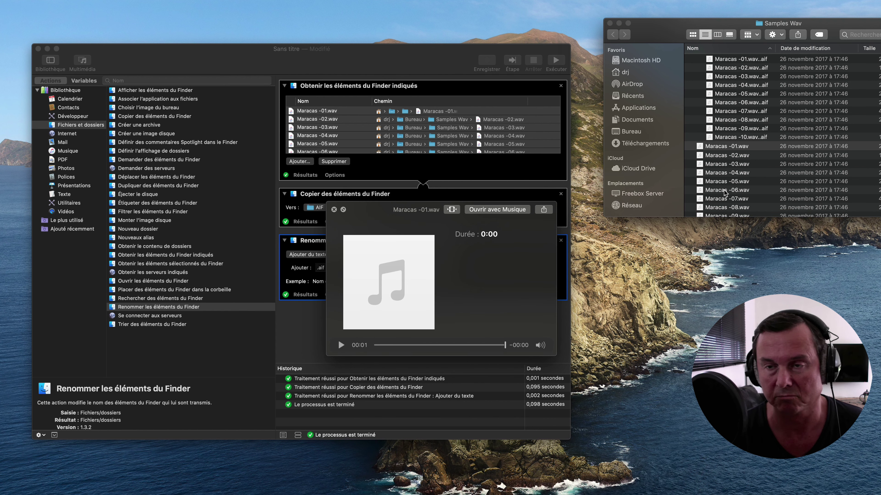
key("space")
scroll(748, 107, "up", 1)
left_click(730, 69)
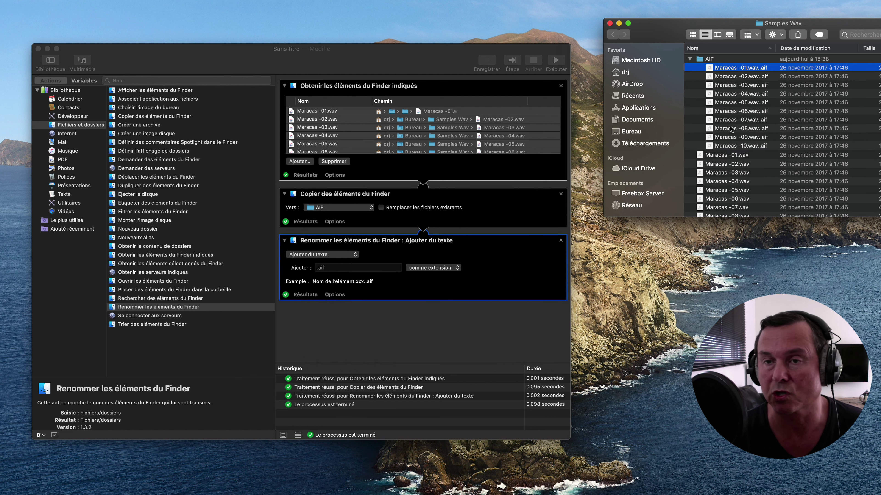
key("space")
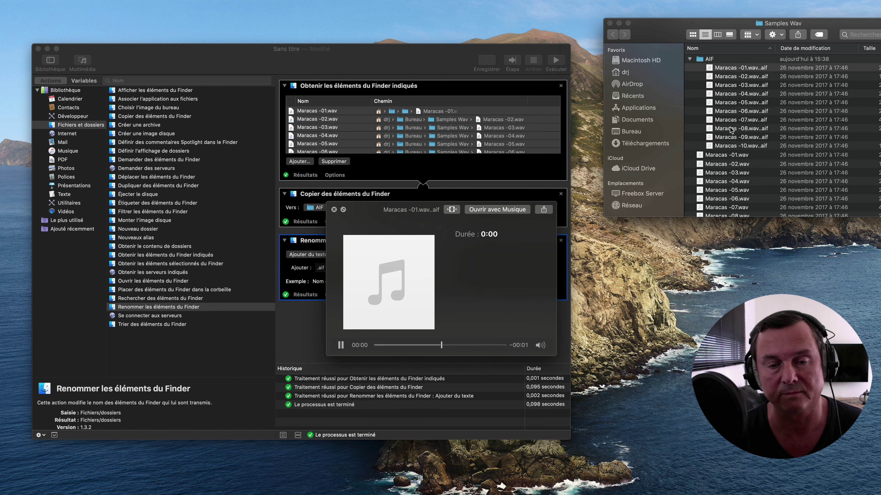
key("space")
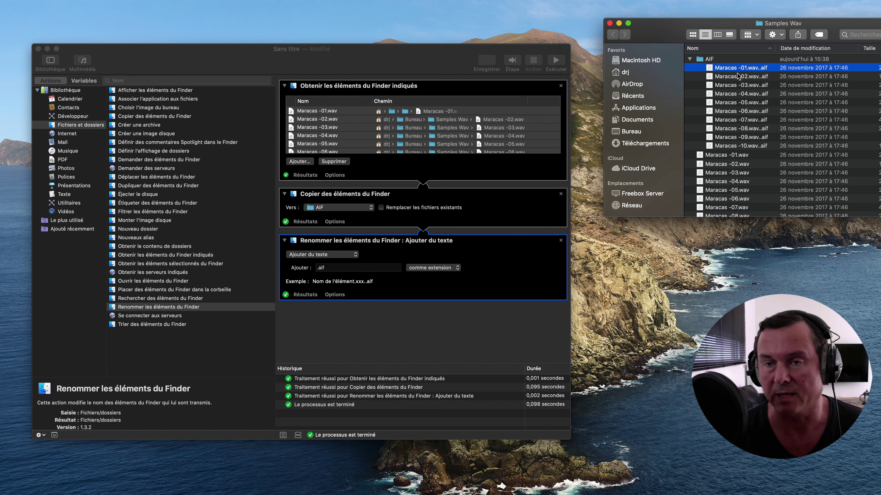
- Collapse the AIF folder in Samples Wav and move it to the trash
left_click(689, 59)
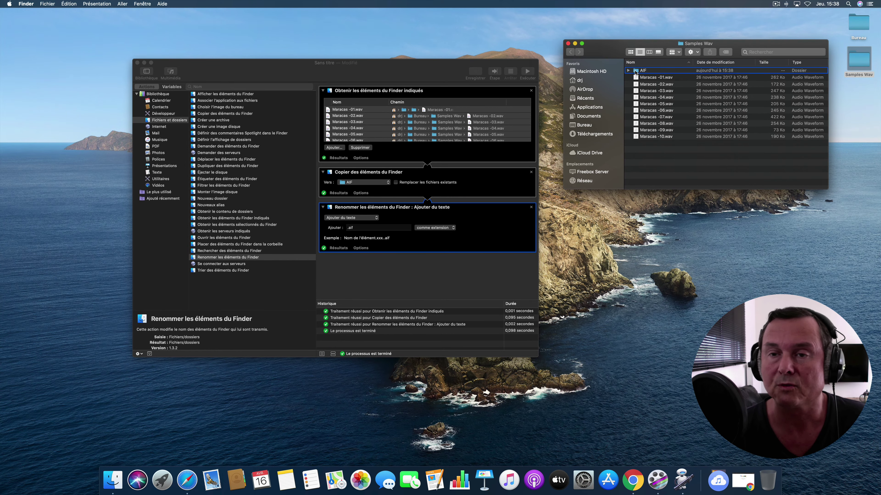
right_click(635, 72)
left_click(648, 86)
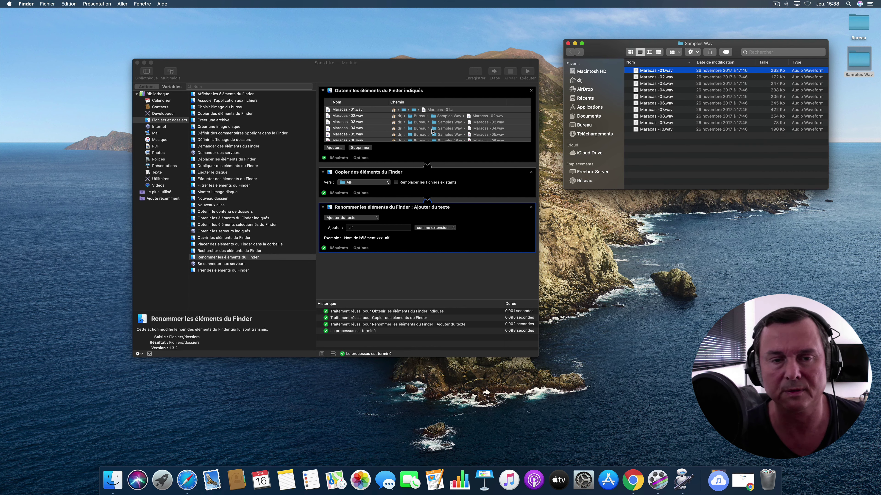
- Quit Automator, discarding the untitled workflow, and close the Samples Wav Finder window
left_click(434, 71)
key("super+q")
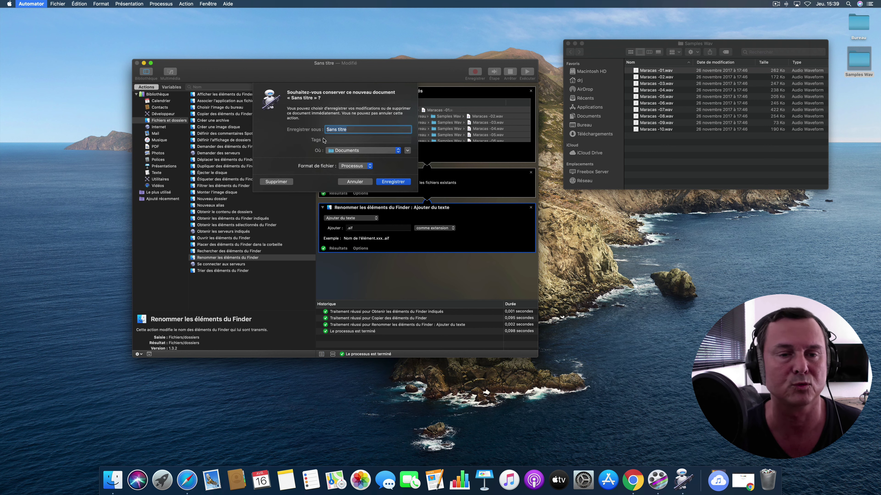
left_click(283, 183)
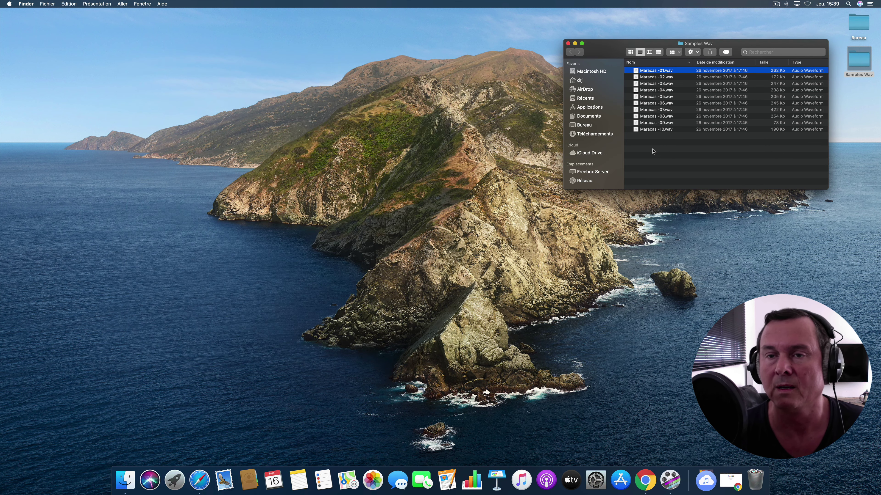
left_click(567, 44)
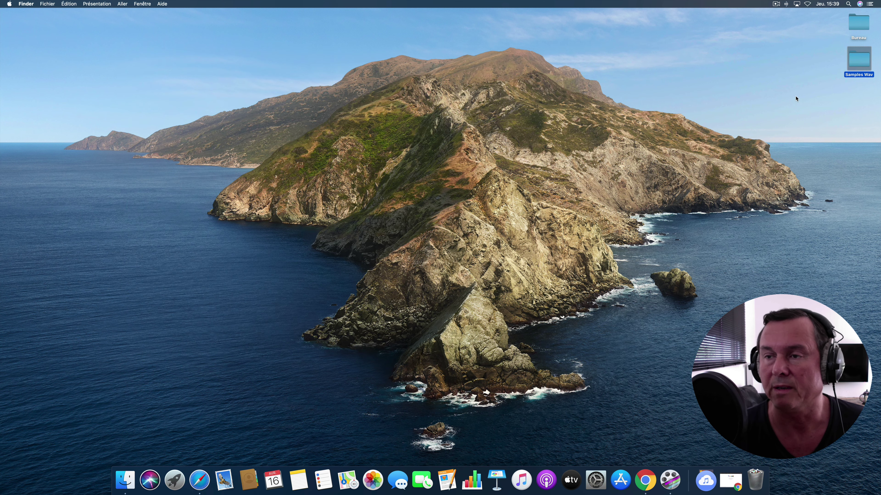
- Create a desktop folder named "Conversion AIF" and place it just below the Samples Wav folder
right_click(856, 92)
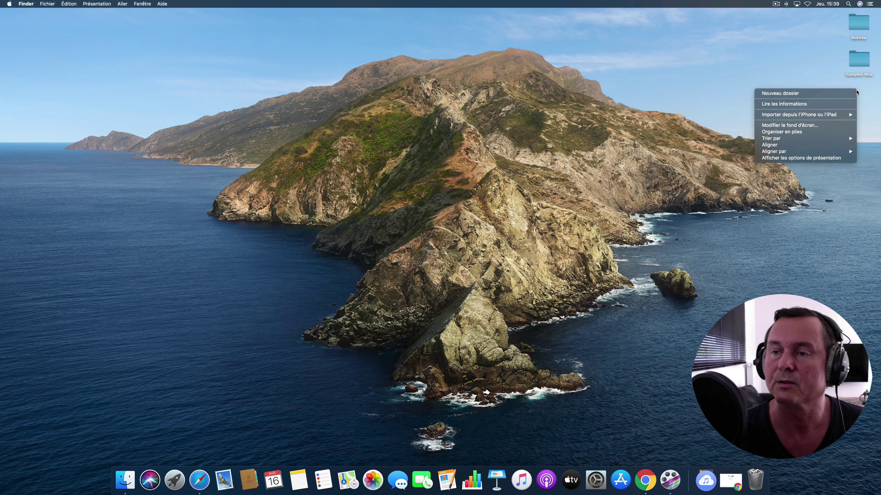
left_click(823, 96)
type("C")
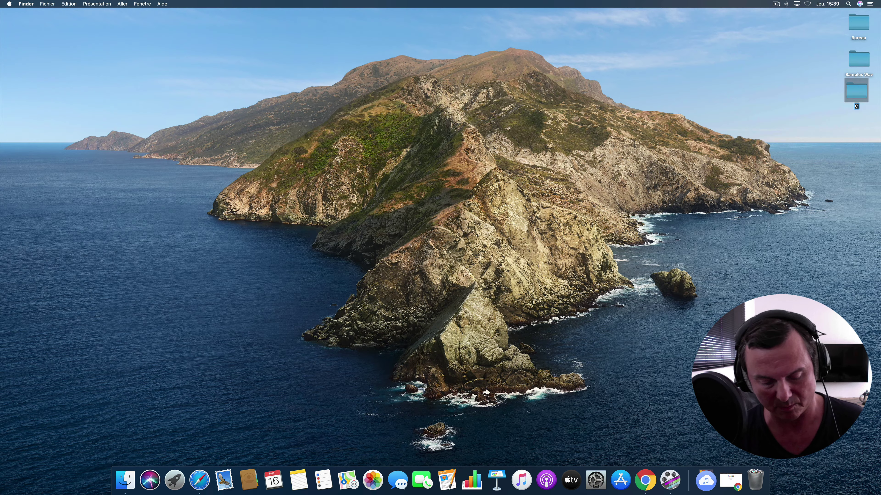
type("onversion AIF")
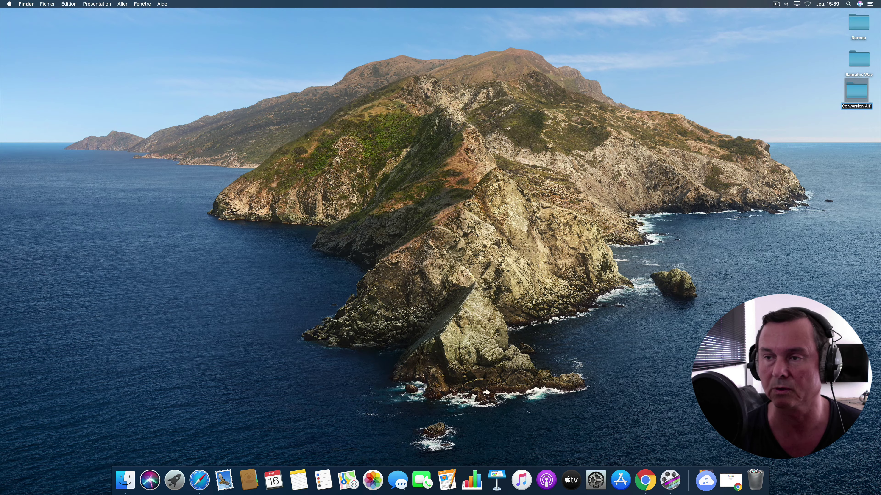
key("Return")
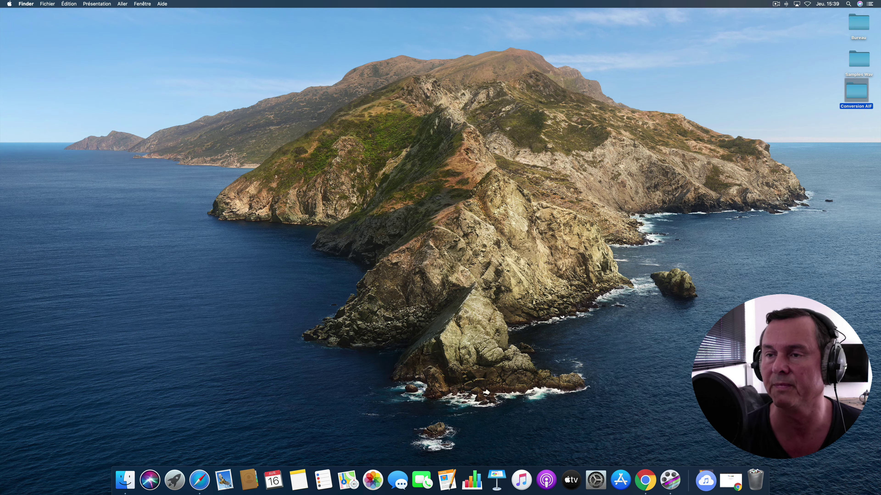
left_click_drag(854, 92, 856, 97)
left_click(809, 101)
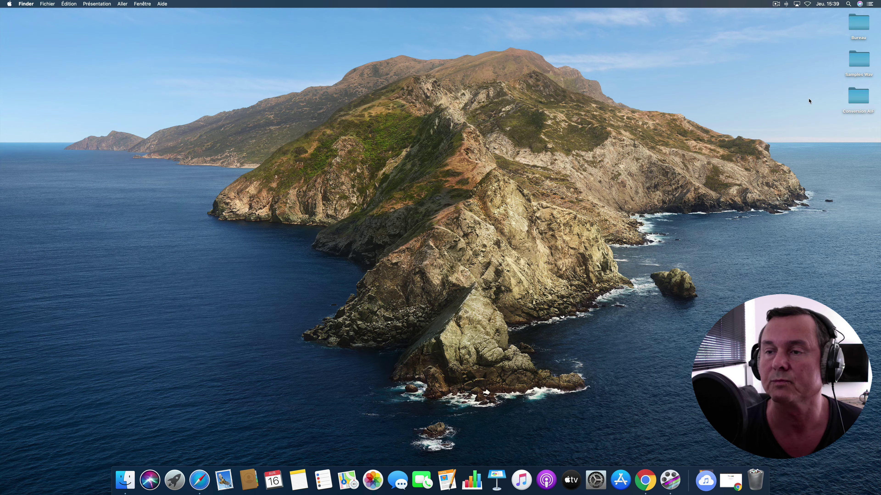
- Open Automator and create a new document of type Processus
left_click(705, 483)
left_click(763, 153)
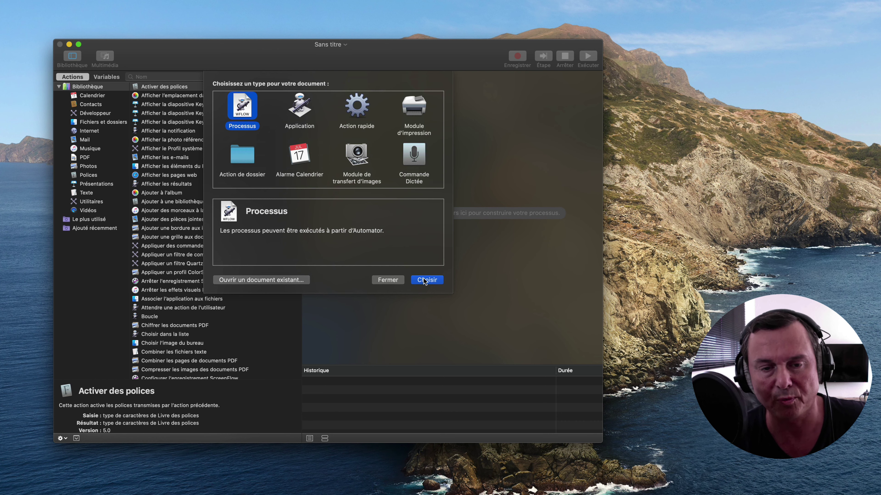
left_click(408, 237)
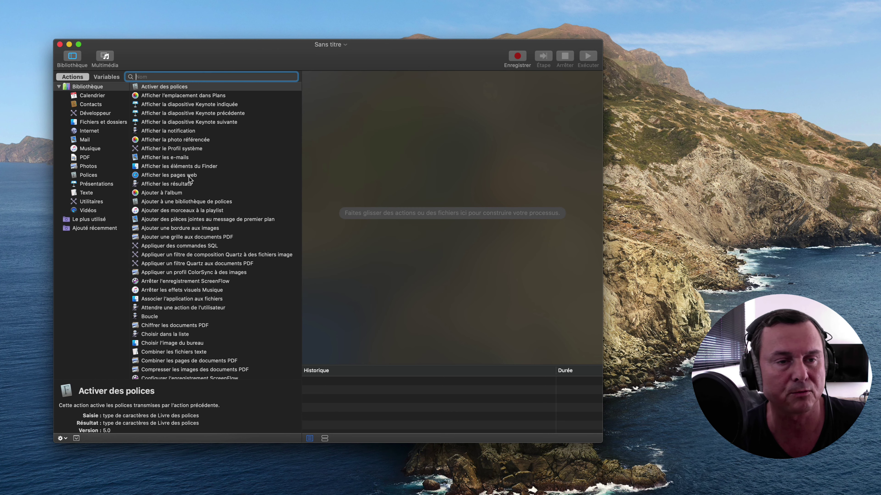
- Add the Obtenir les éléments du Finder indiqués action from Fichiers et dossiers to the workflow, leaving its file list empty
left_click(97, 123)
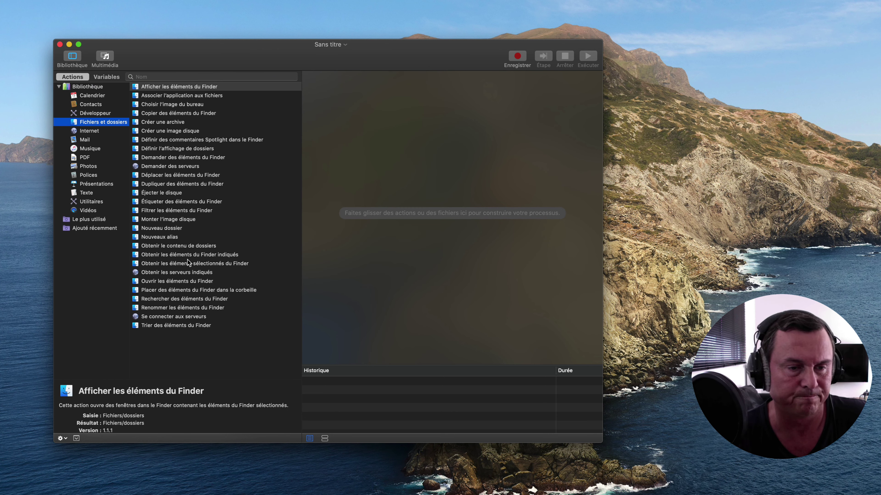
left_click_drag(150, 257, 373, 215)
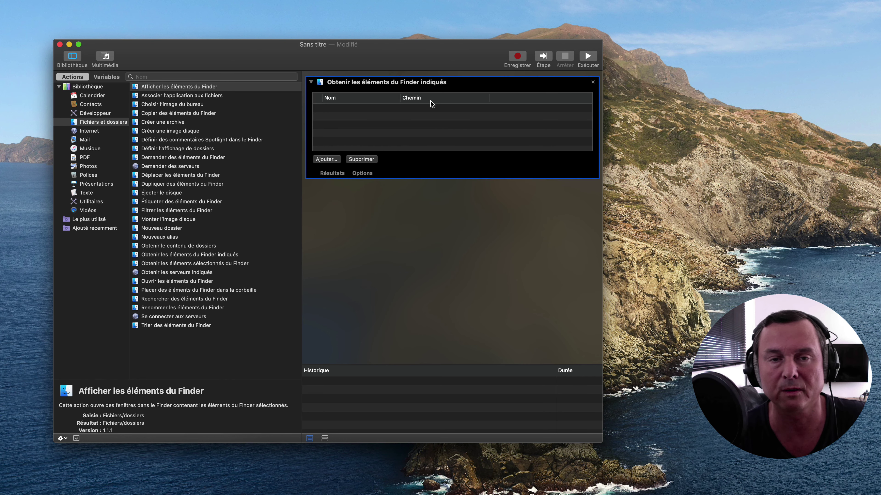
left_click(327, 159)
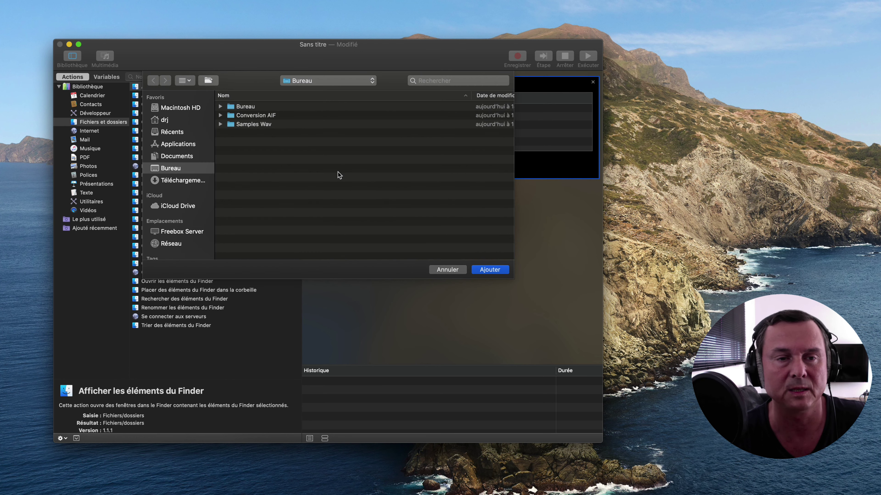
left_click(447, 270)
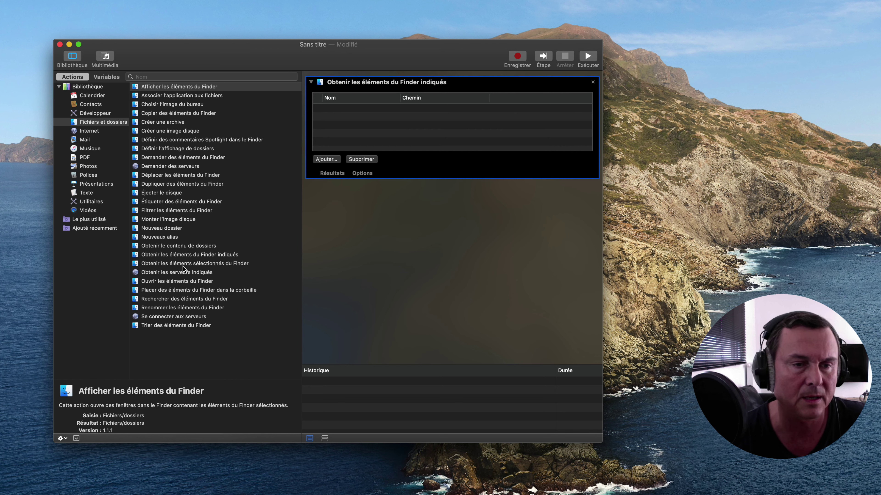
- Add the Copier des éléments du Finder action and set its destination to the Conversion AIF folder on the desktop
left_click_drag(166, 116, 411, 228)
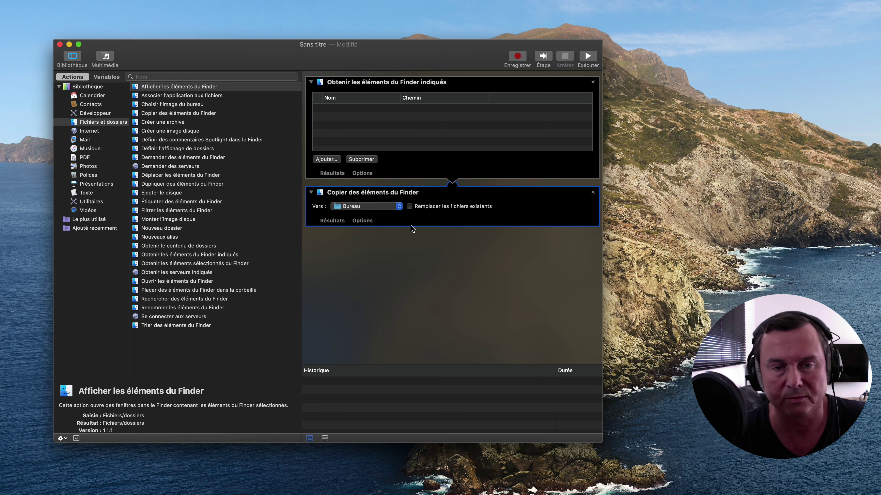
left_click(372, 206)
left_click(355, 288)
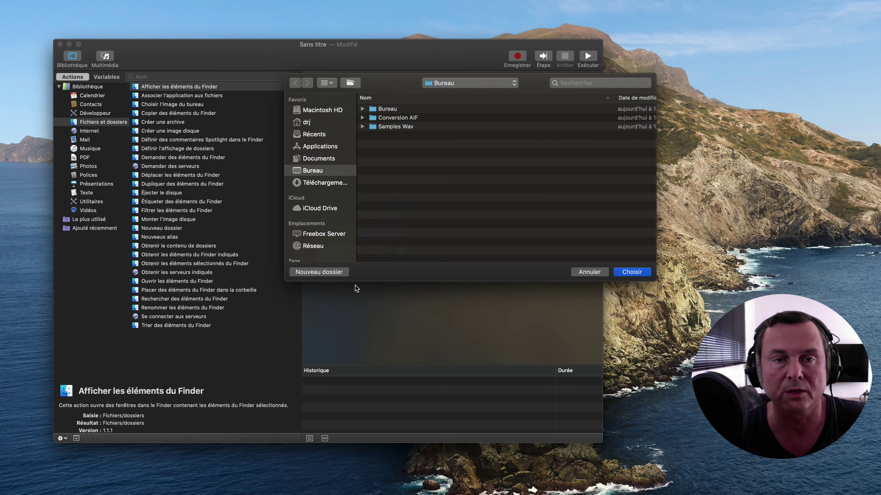
double_click(373, 119)
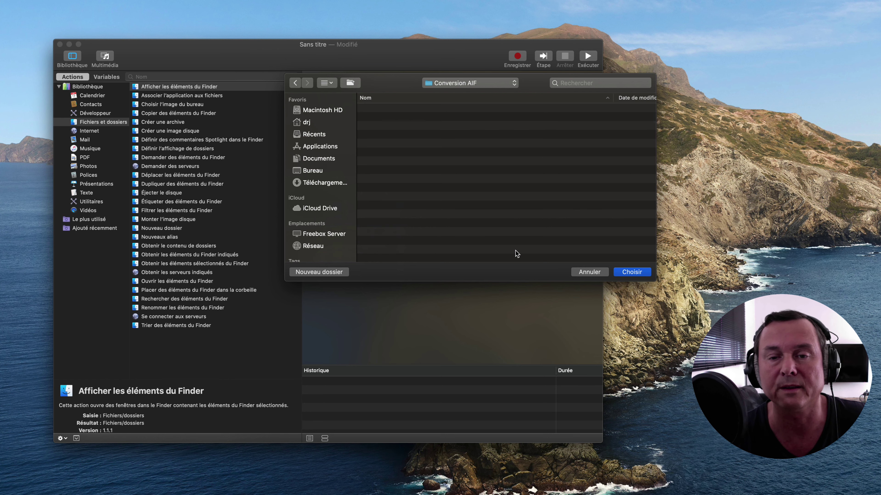
left_click(631, 273)
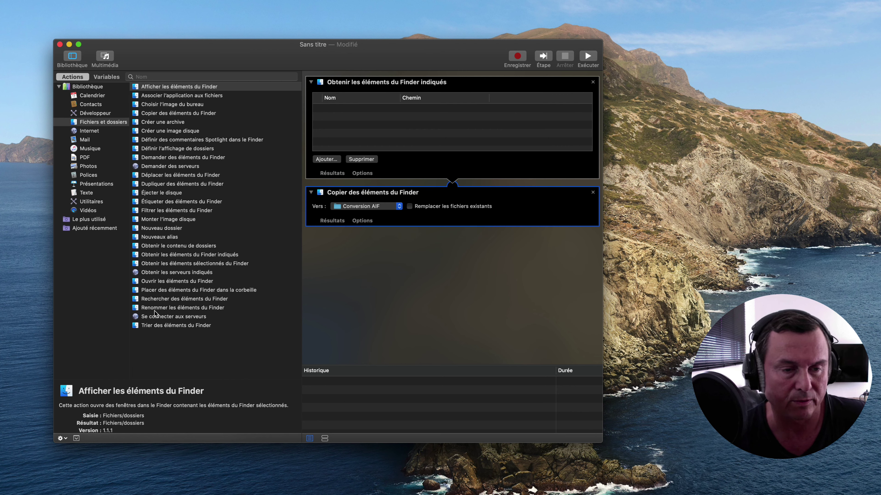
- Add the Renommer les éléments du Finder action, set to Ajouter du texte with ".aif" comme extension
left_click_drag(155, 310, 347, 318)
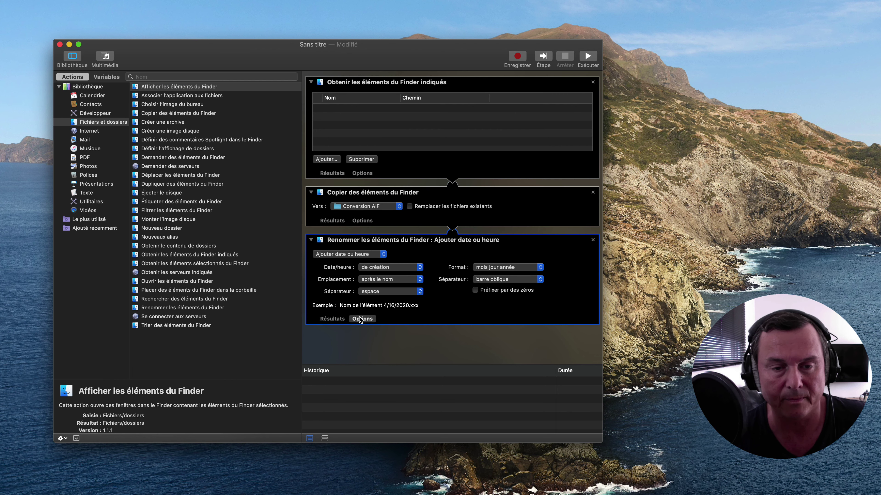
left_click(363, 256)
left_click(354, 263)
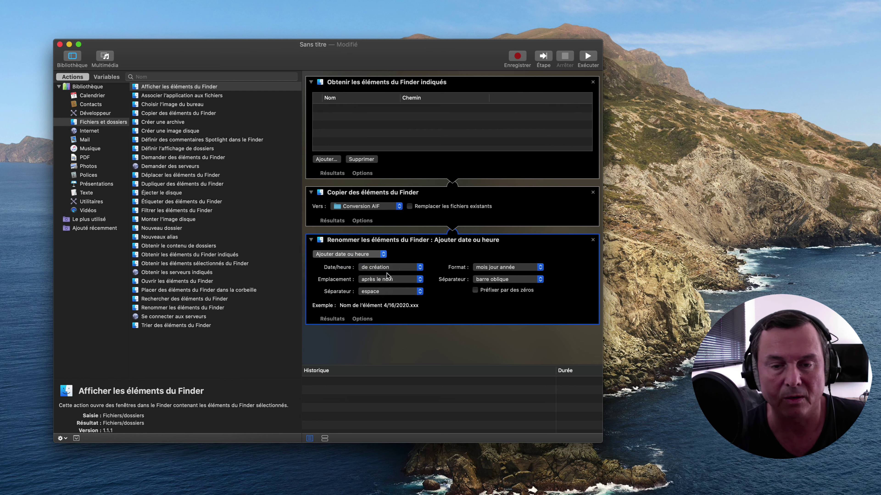
left_click(457, 272)
left_click(450, 283)
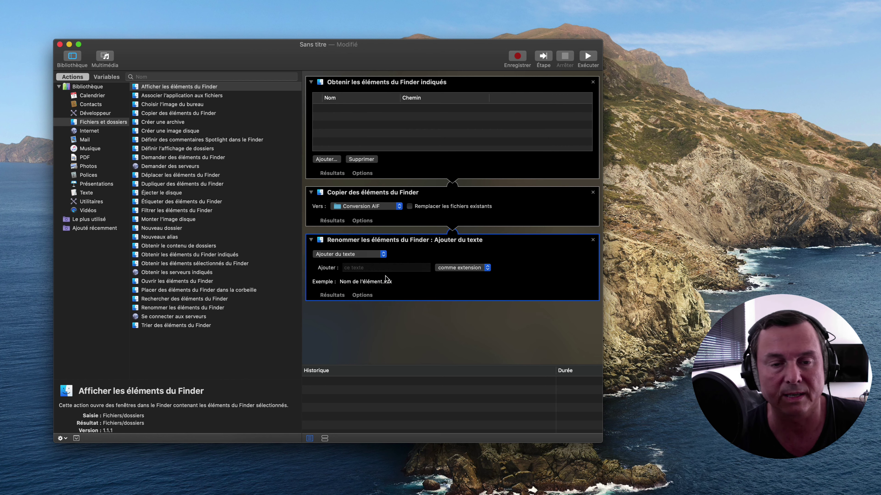
left_click(384, 268)
type(".ai")
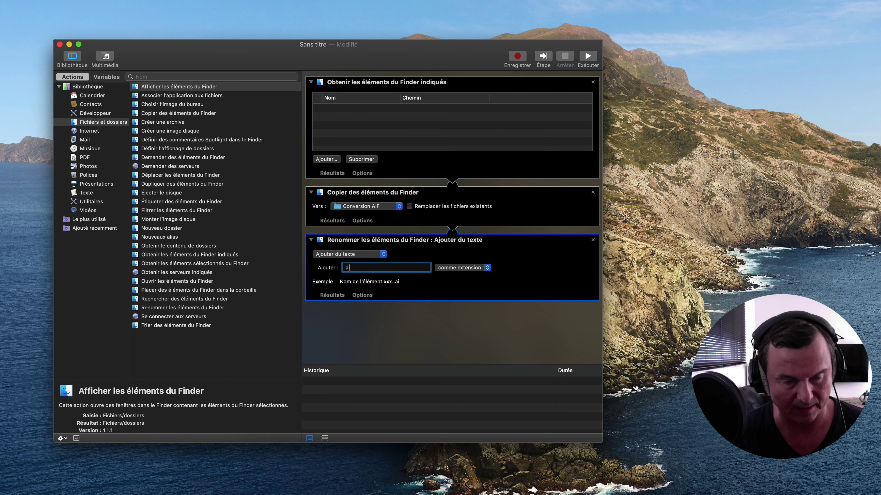
type("f")
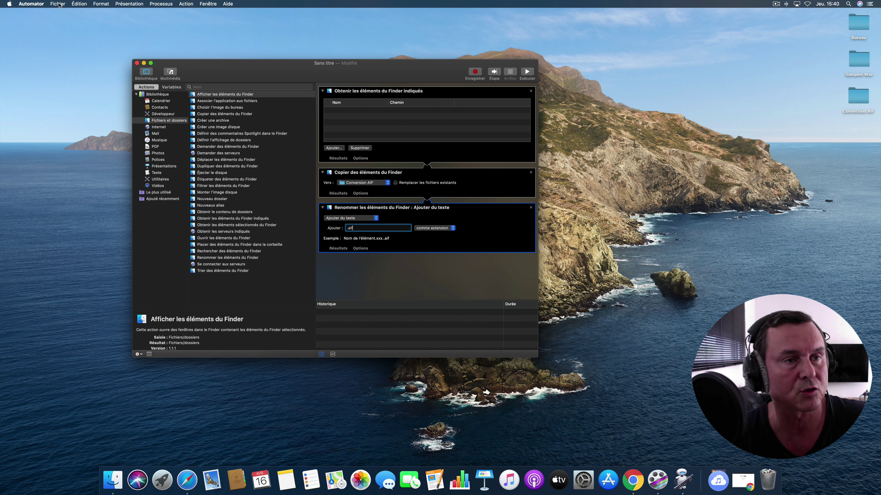
- Save the workflow as "Conversion AIF" in the Bureau folder with the file format Processus
left_click(58, 4)
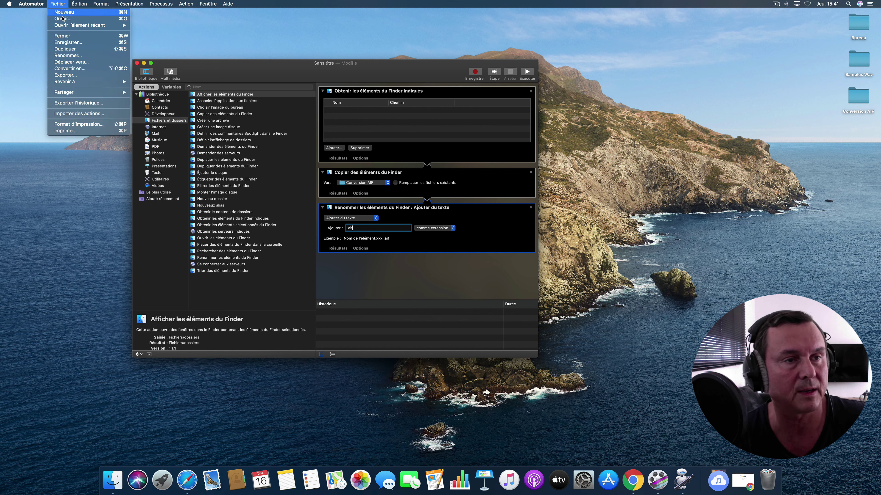
left_click(69, 42)
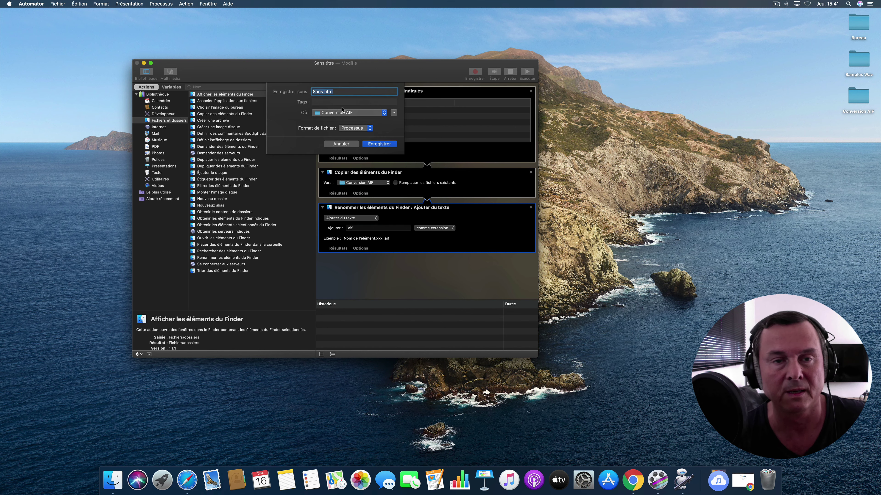
type("Conversion AIF")
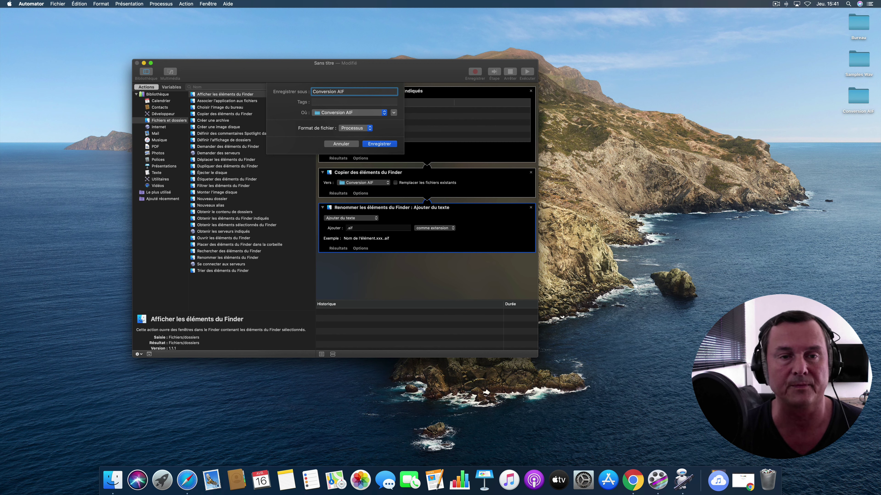
left_click(332, 115)
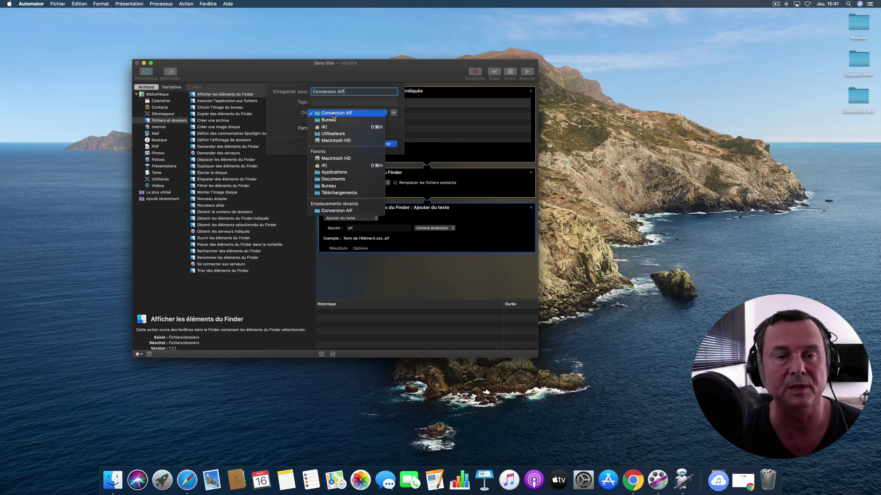
left_click(333, 119)
left_click(378, 145)
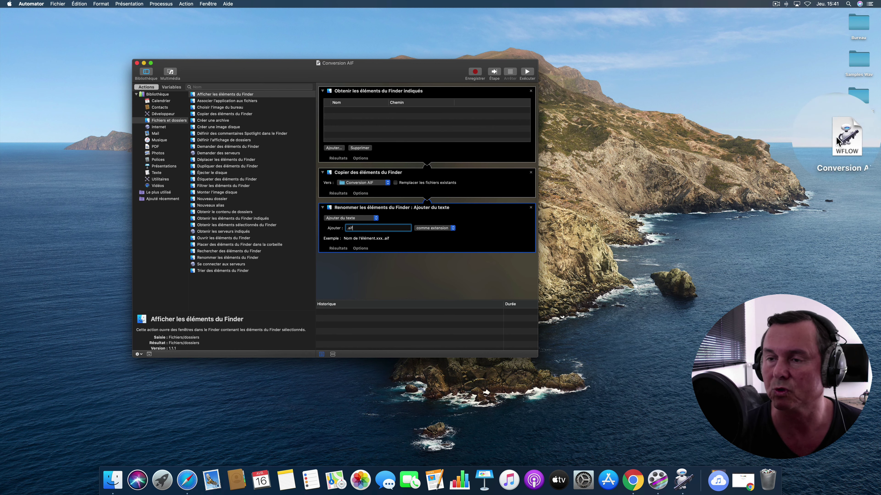
- Move the saved Conversion AIF workflow file into the Conversion AIF folder on the desktop and quit Automator
left_click_drag(839, 138, 858, 95)
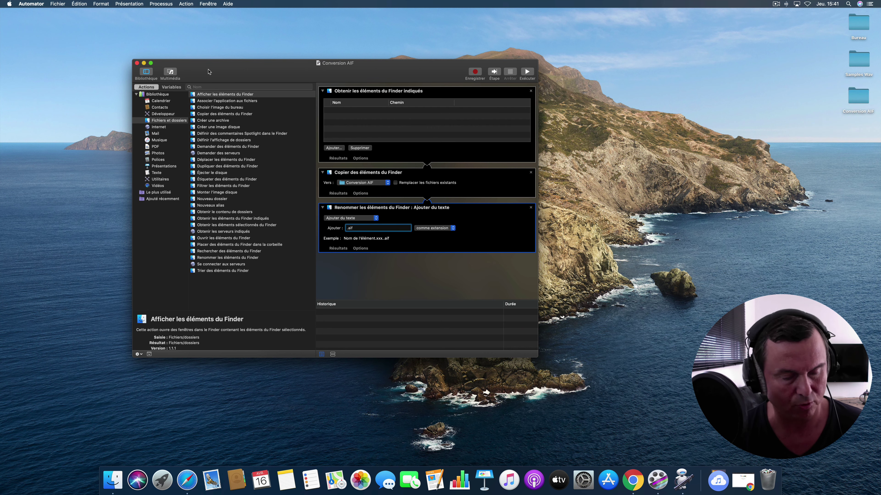
key("super+q")
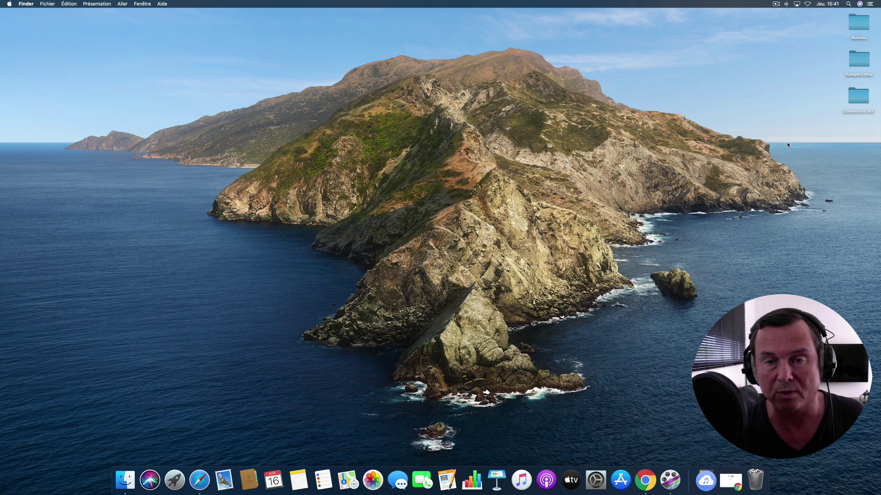
- Open the Conversion AIF folder, move its window beside the desktop icons, and open the Conversion AIF workflow from it
left_click(859, 96)
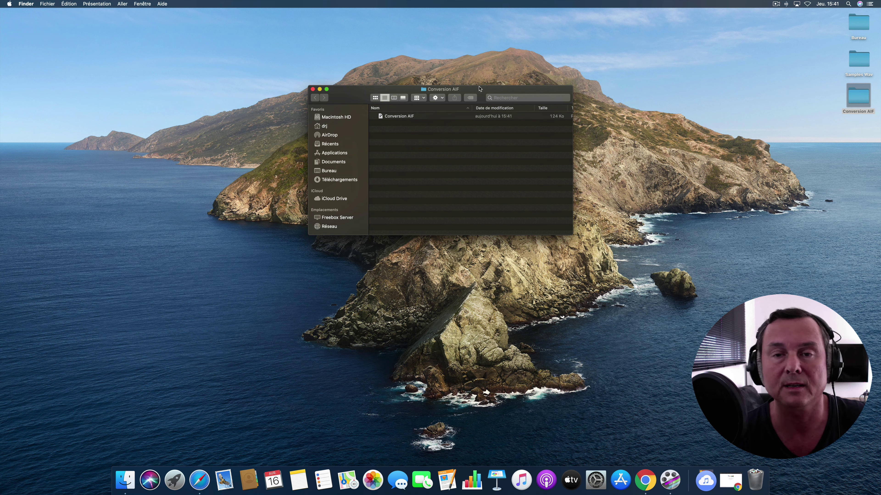
left_click_drag(473, 90, 663, 70)
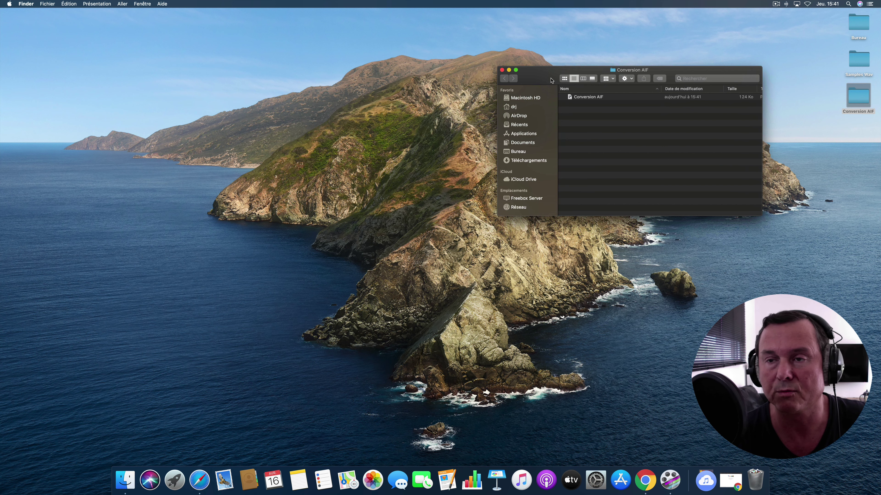
left_click_drag(567, 82, 628, 58)
double_click(630, 74)
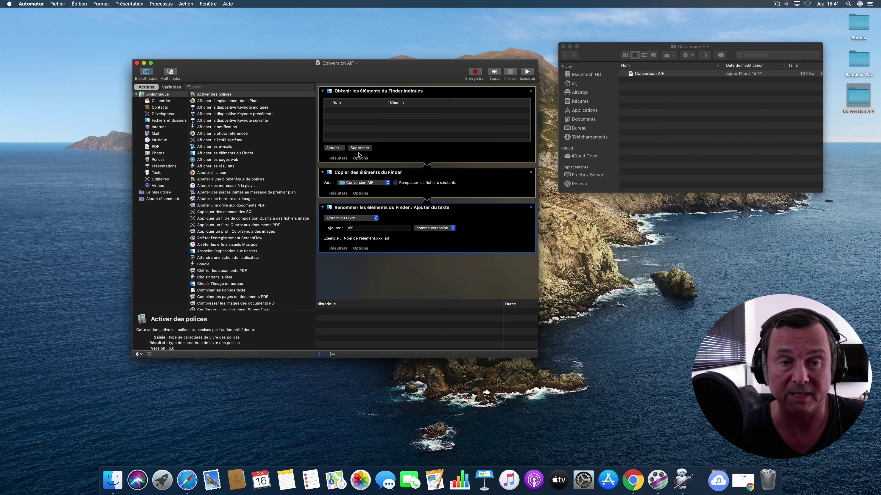
- Add Maracas -05.wav through Maracas -10.wav from the Samples Wav folder to the Obtenir les éléments du Finder indiqués action, then close that folder
left_click(337, 148)
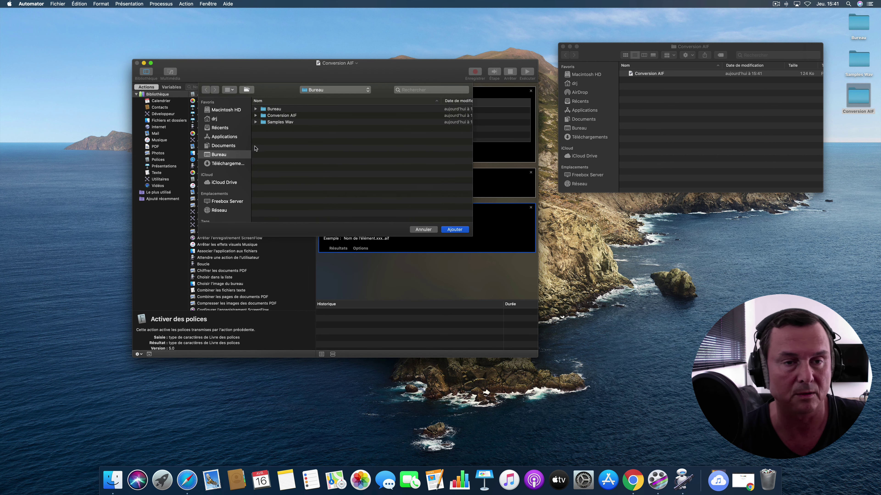
left_click(422, 230)
double_click(858, 62)
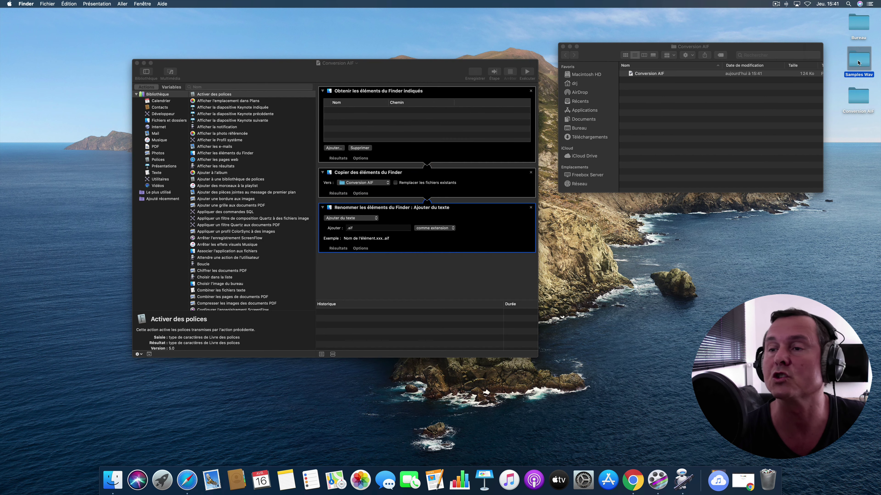
left_click(663, 139)
left_click(664, 114, "shift")
left_click(664, 107, "shift")
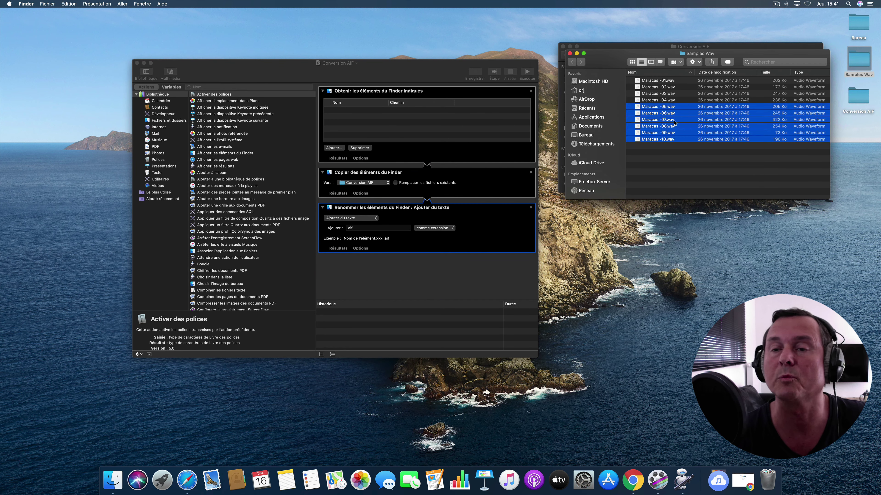
left_click_drag(671, 110, 486, 148)
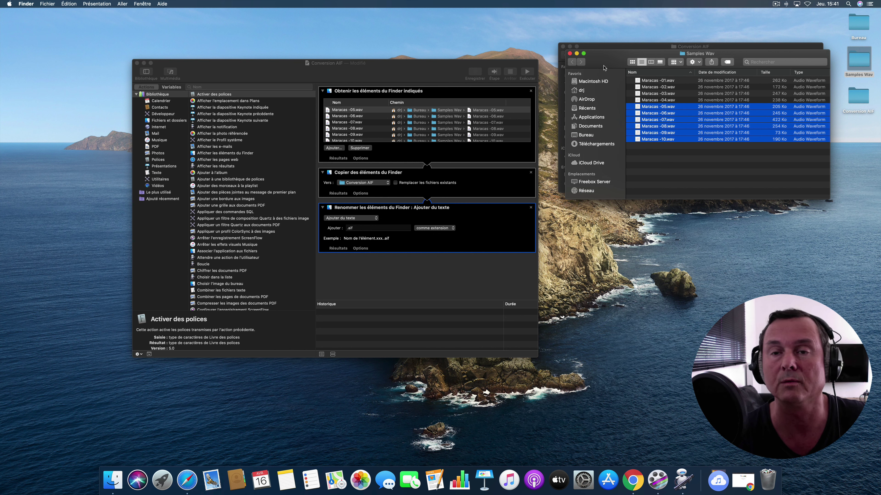
left_click(569, 53)
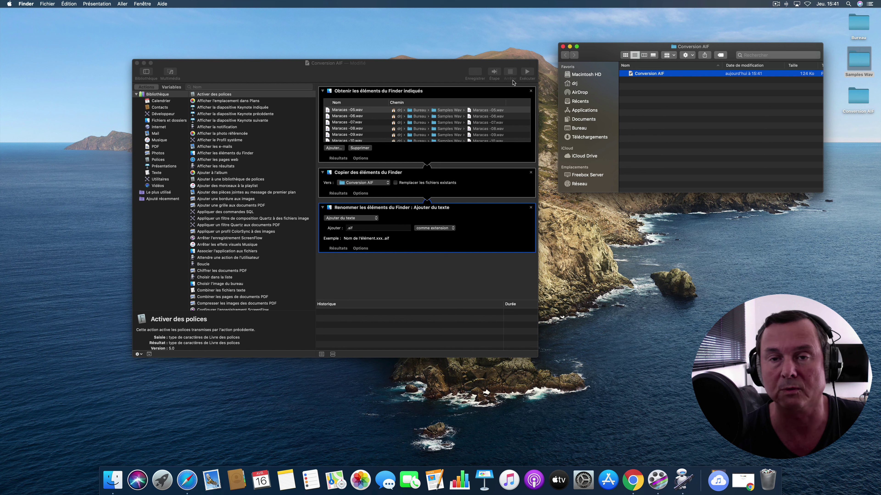
- Run the workflow and check its output in the reopened Conversion AIF folder, closing the folder when done
left_click(527, 73)
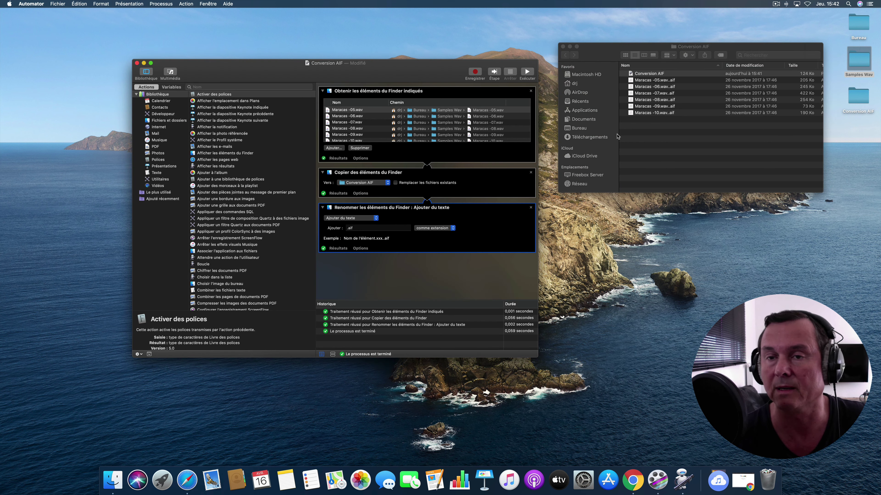
left_click(563, 47)
double_click(857, 97)
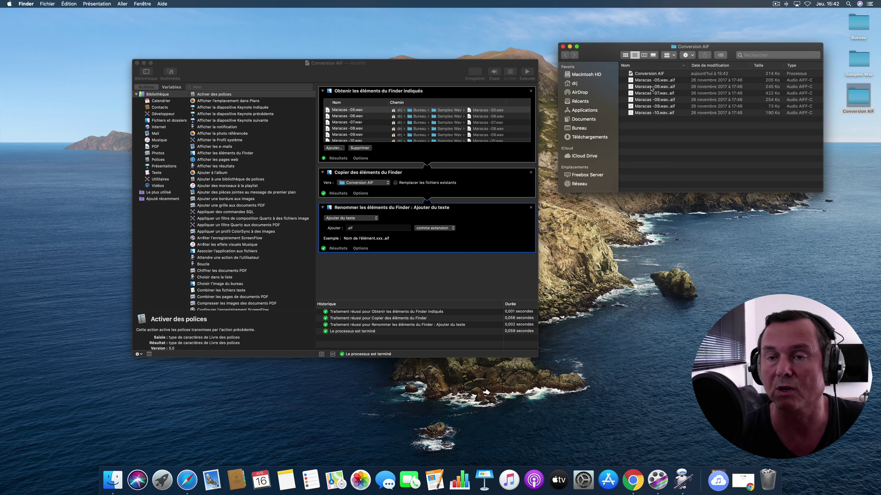
left_click(631, 74)
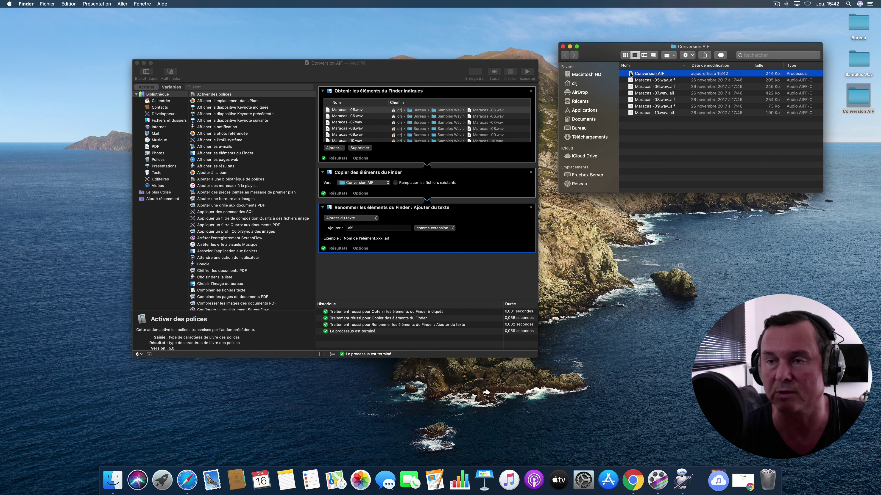
left_click(562, 47)
left_click(341, 73)
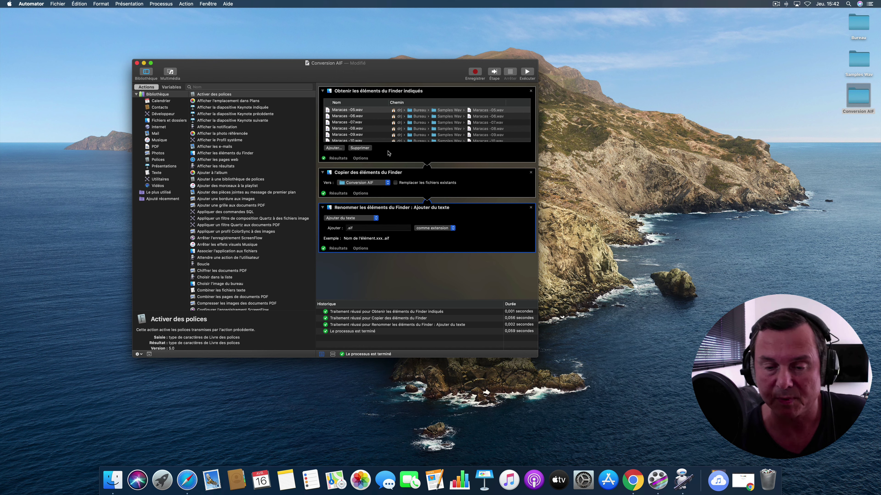